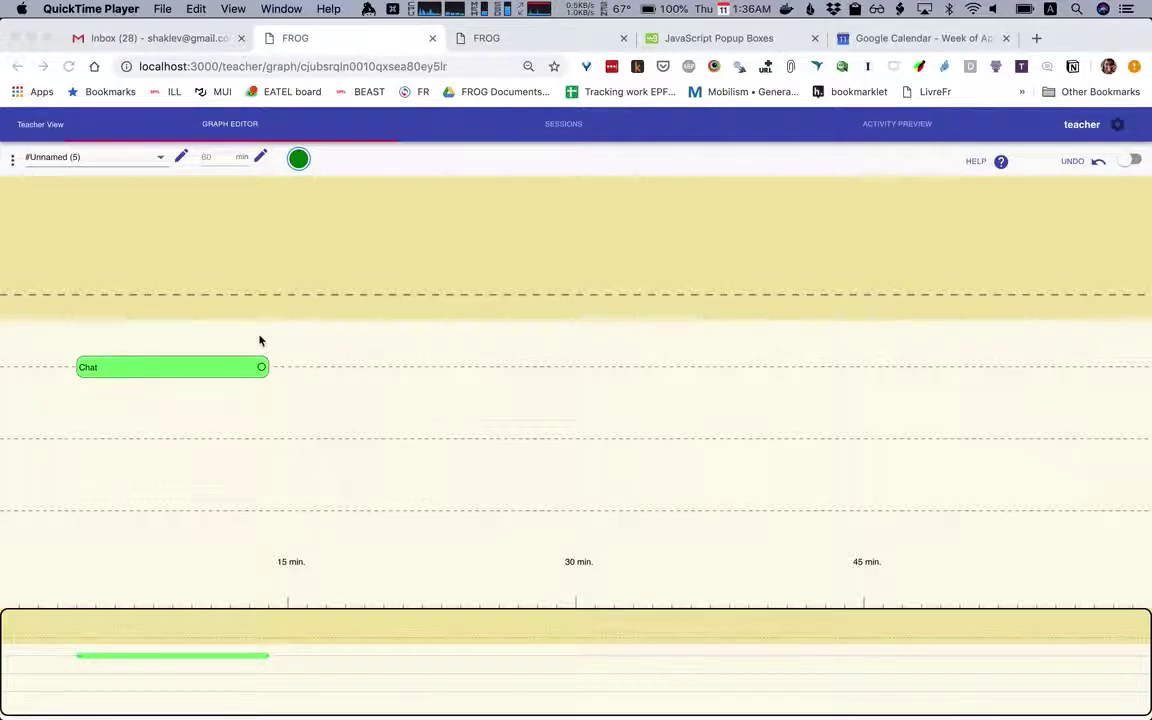
# - Rename the Chat activity to Brainstorm and offer Idea as its default Learning Item type
pyautogui.click(222, 374)
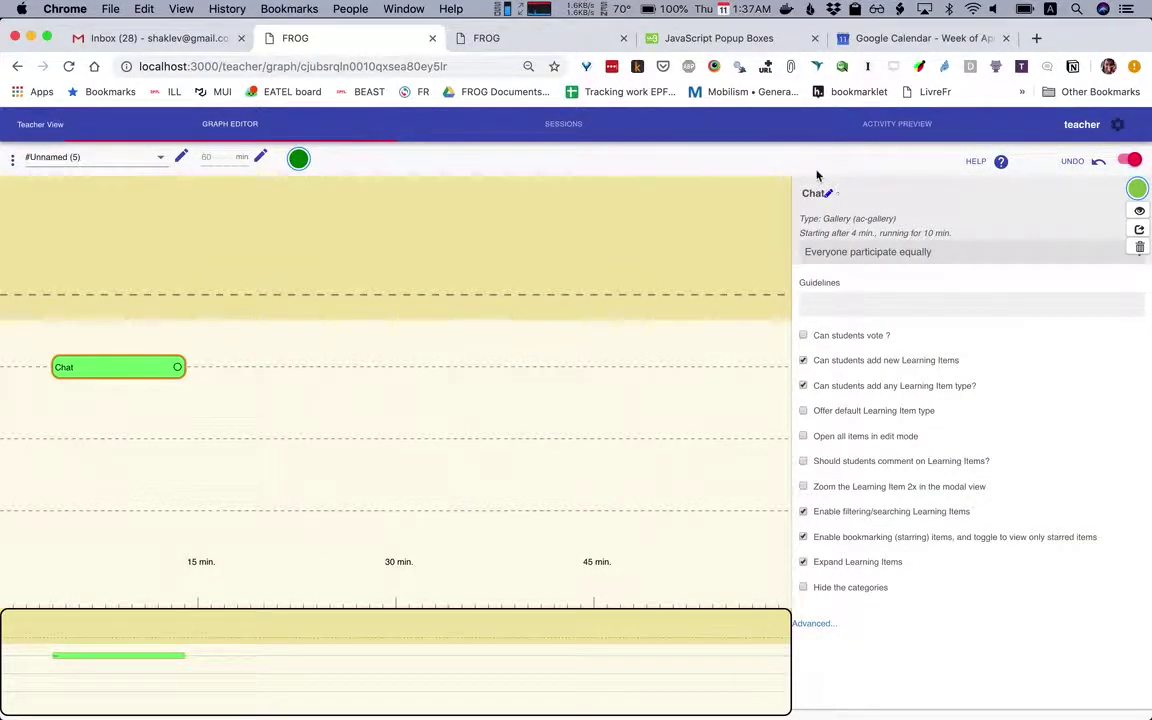
pyautogui.click(827, 196)
pyautogui.write('Brainstorm')
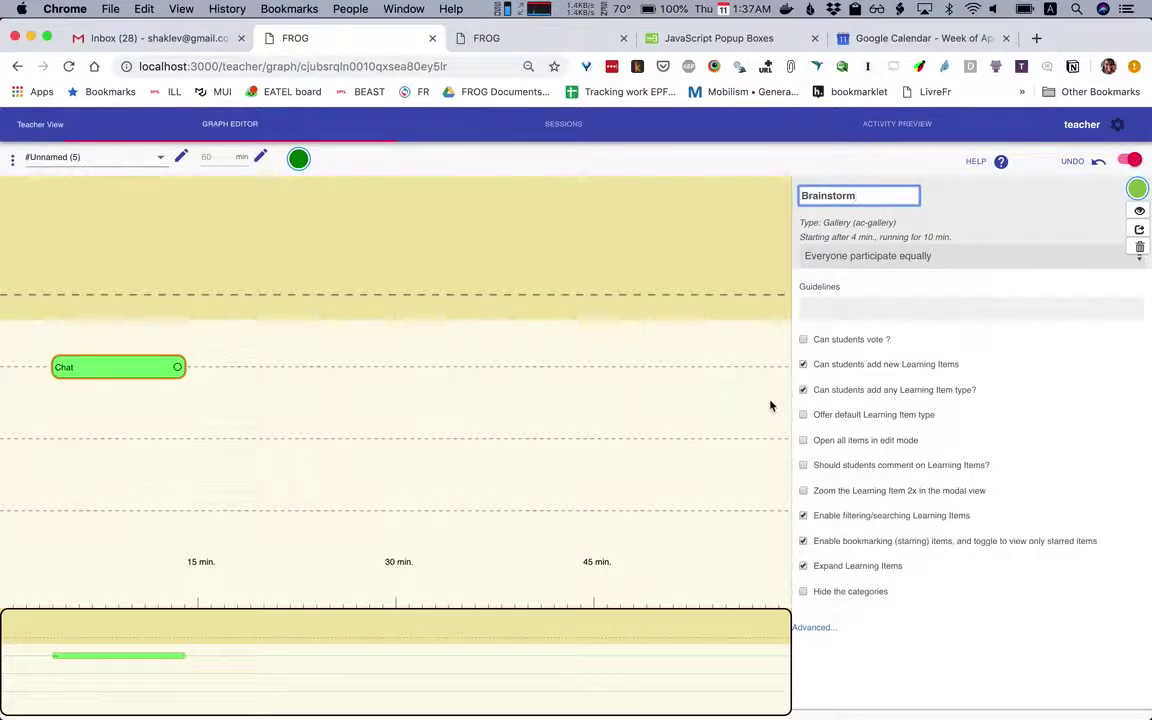
pyautogui.click(848, 416)
pyautogui.click(846, 457)
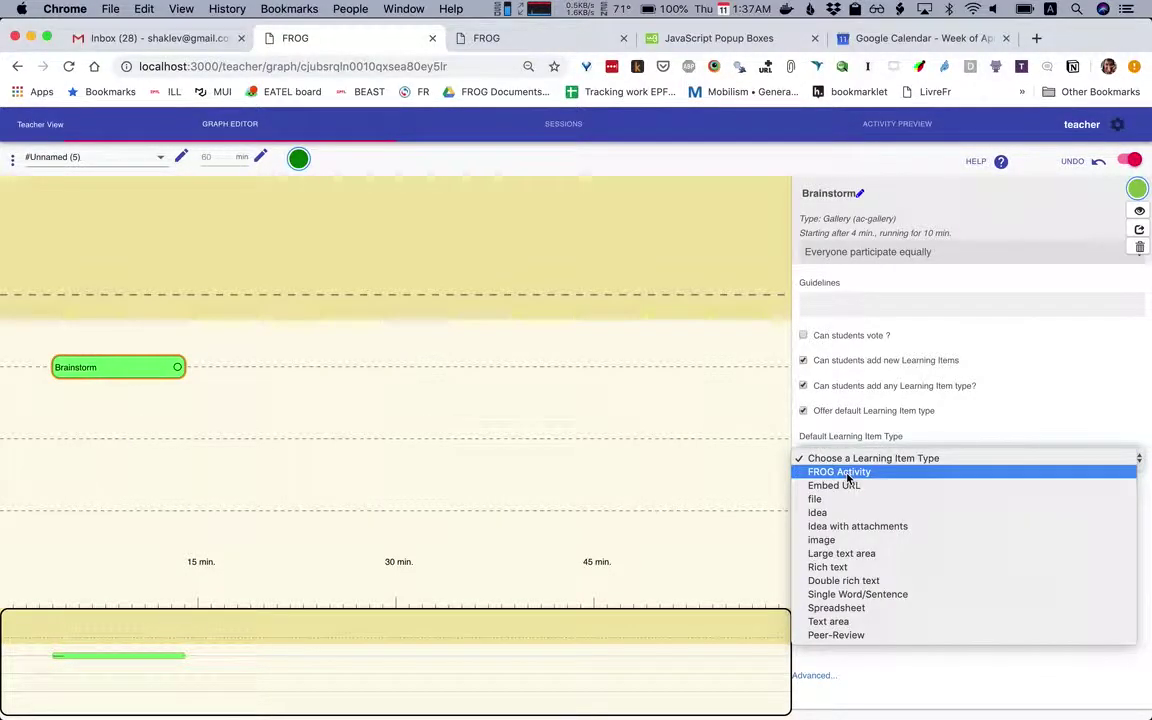
pyautogui.click(859, 515)
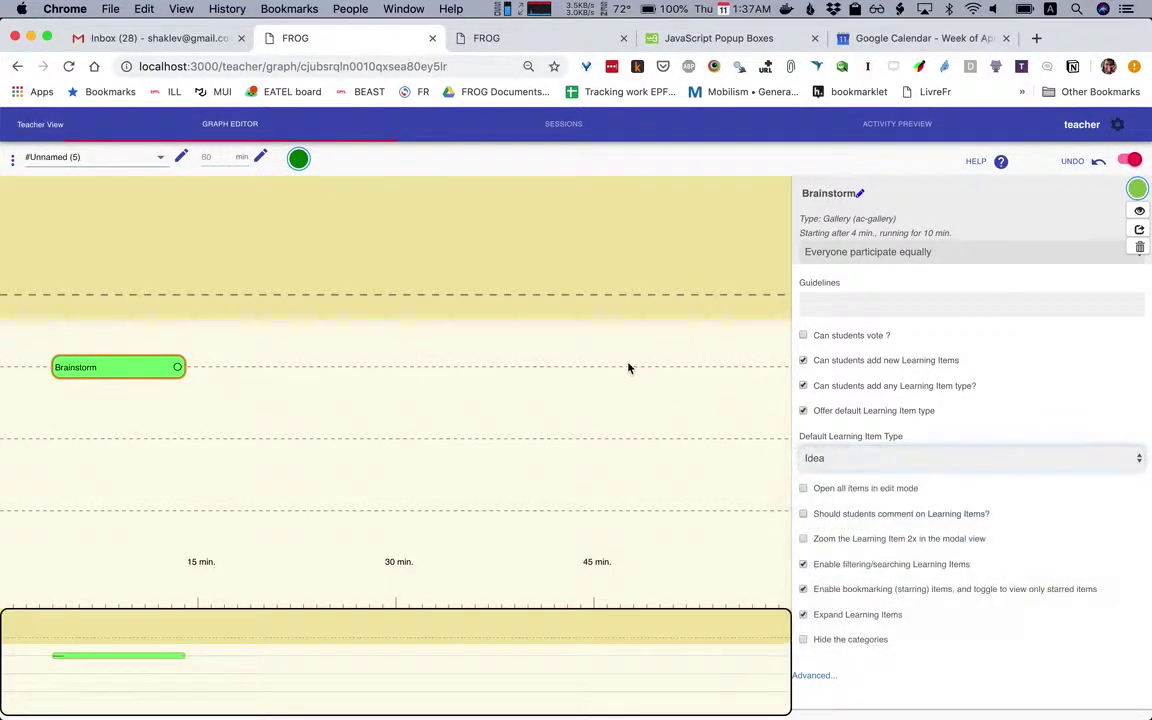
# - Add a second activity at the same time slot as Brainstorm and make it a Gallery
pyautogui.hotkey('ctrl', 'd')
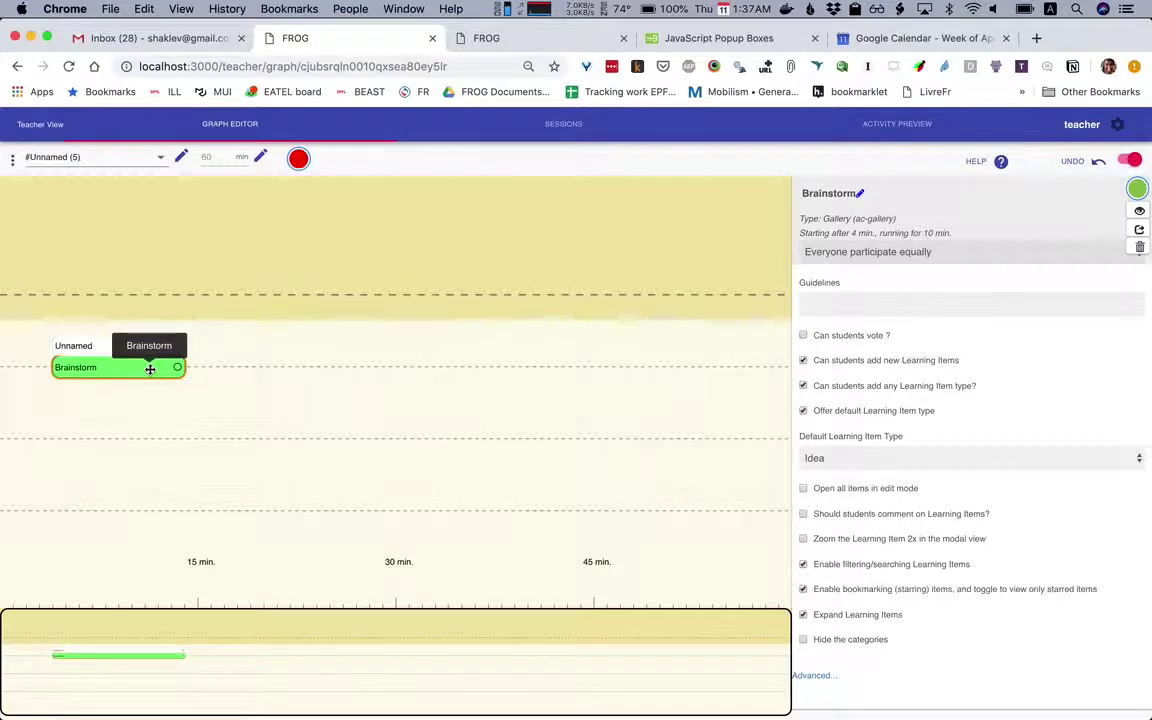
pyautogui.click(127, 345)
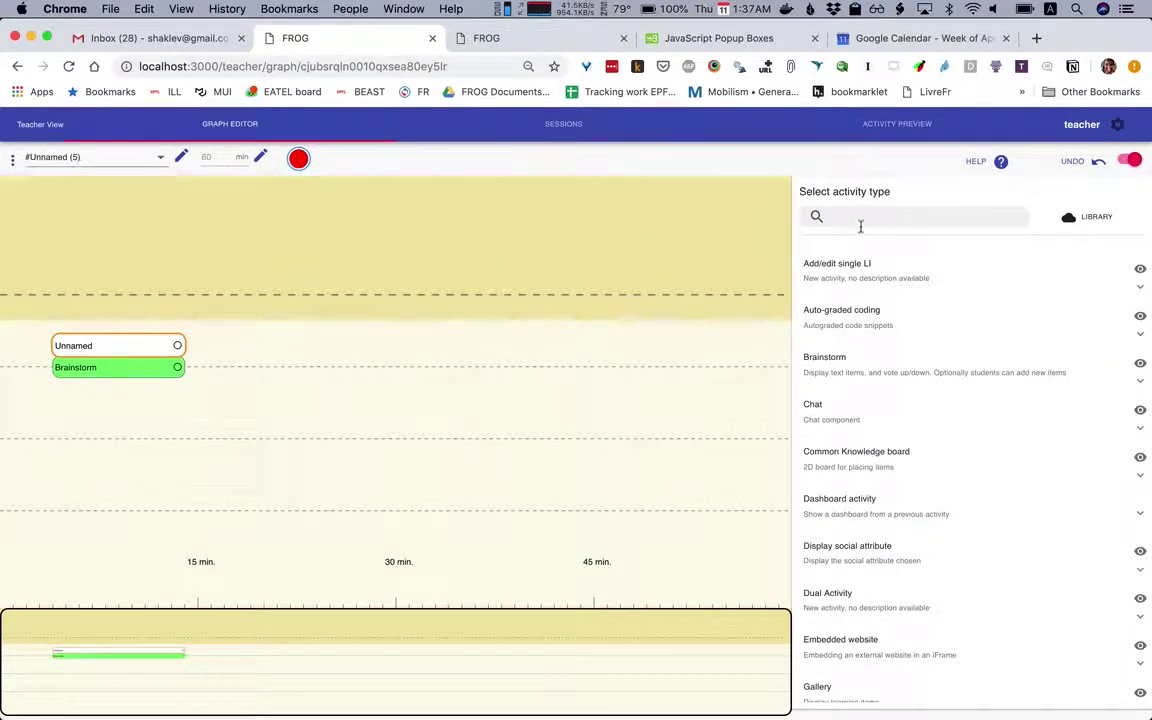
pyautogui.write('brain')
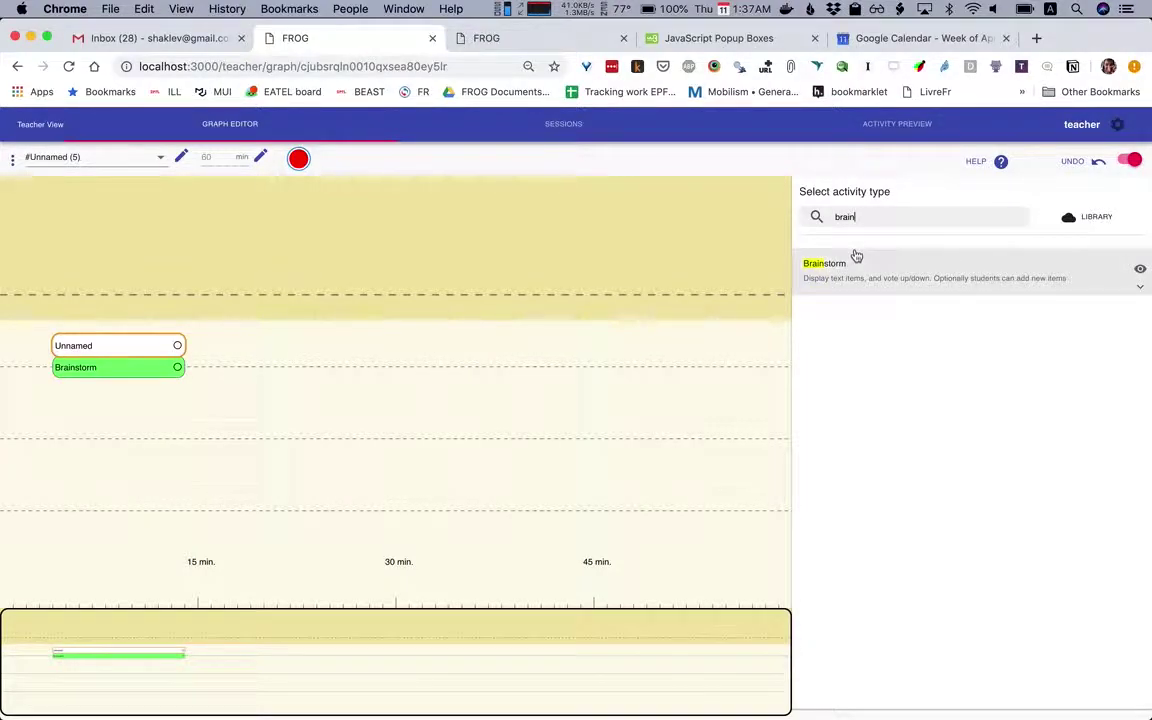
pyautogui.press('super+a')
pyautogui.write('gall')
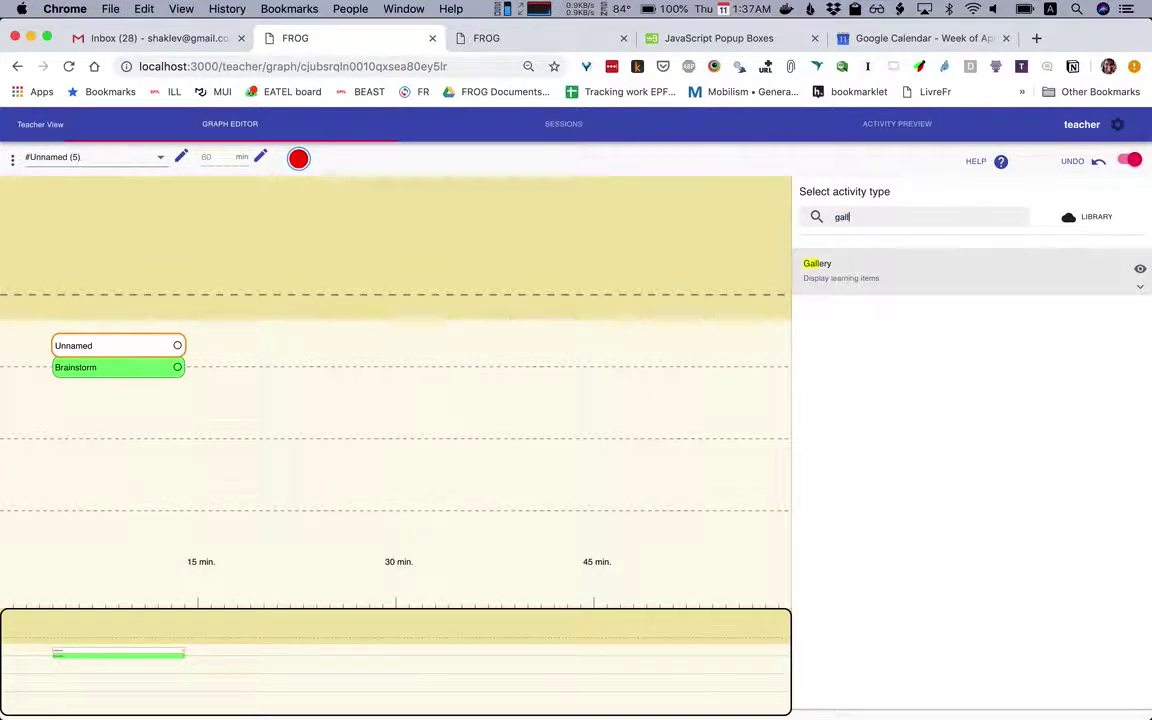
pyautogui.click(858, 283)
pyautogui.click(104, 277)
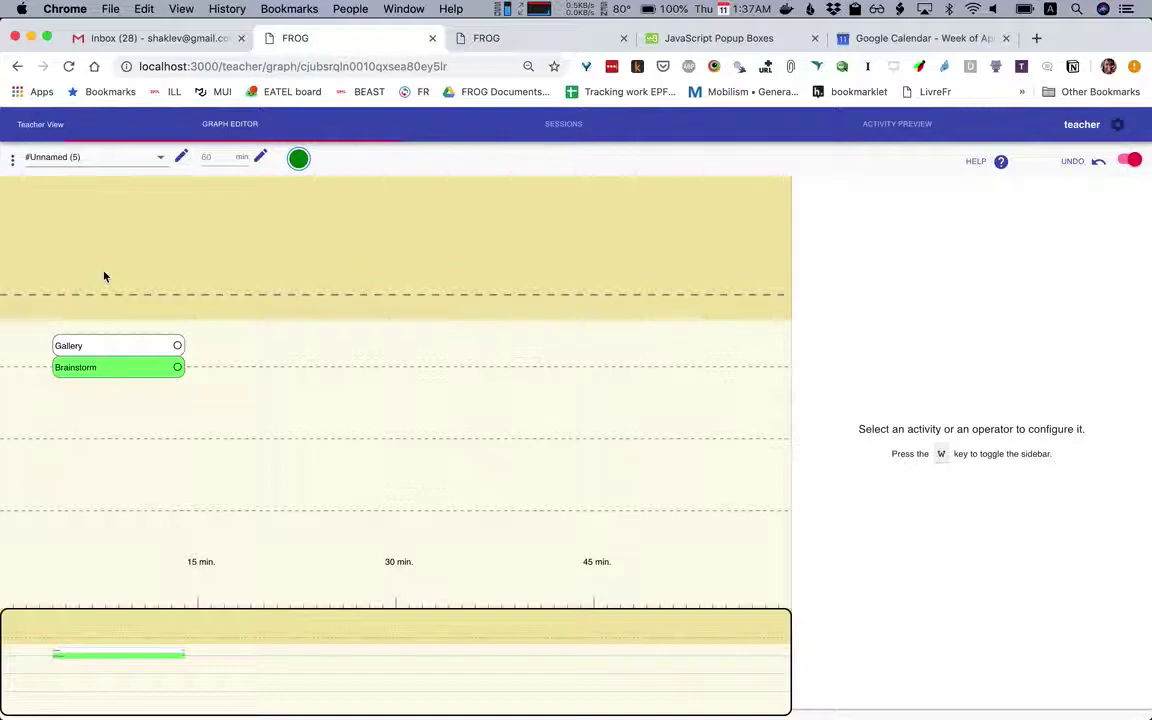
# - Add an operator in the band above the Gallery activity with the type Get ideas from Hypothesis
pyautogui.click(100, 265)
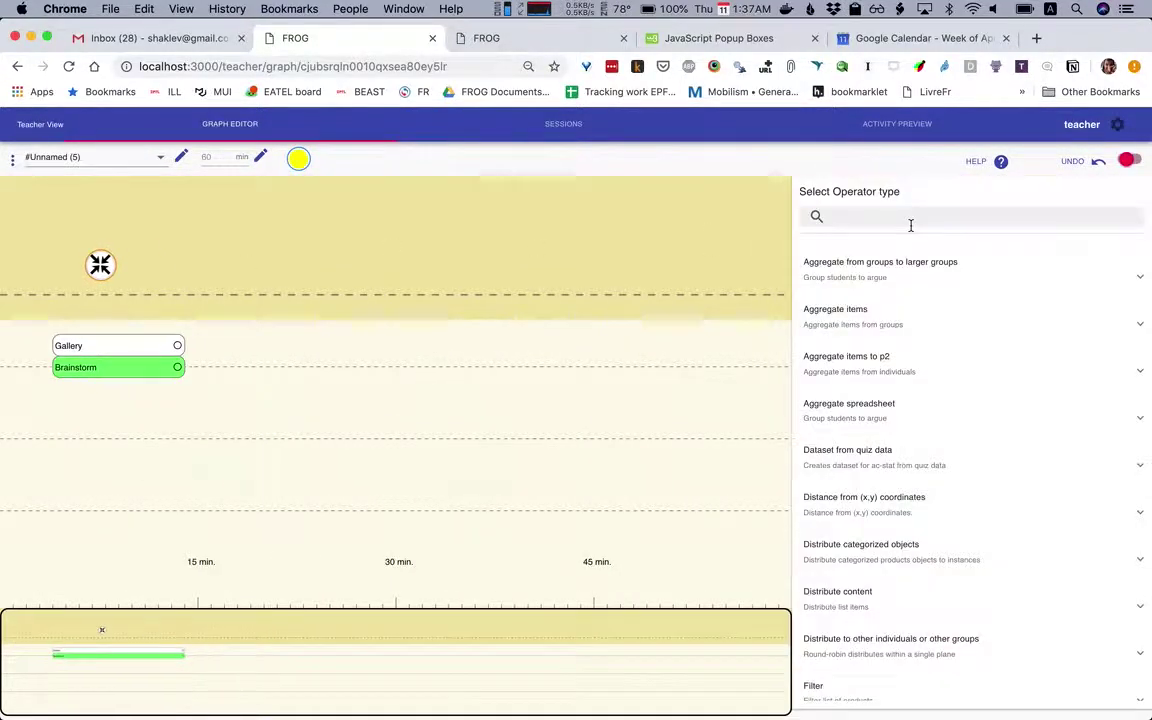
pyautogui.click(836, 216)
pyautogui.write('hy')
pyautogui.press('BackSpace')
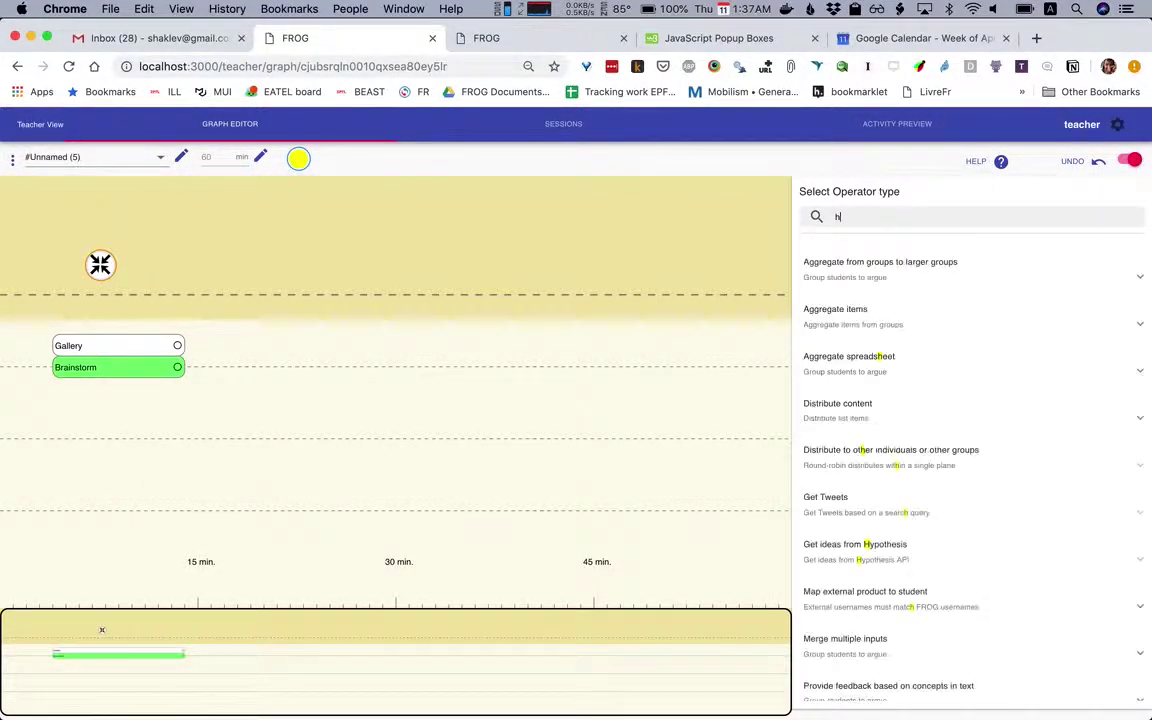
pyautogui.write('yp')
pyautogui.click(910, 290)
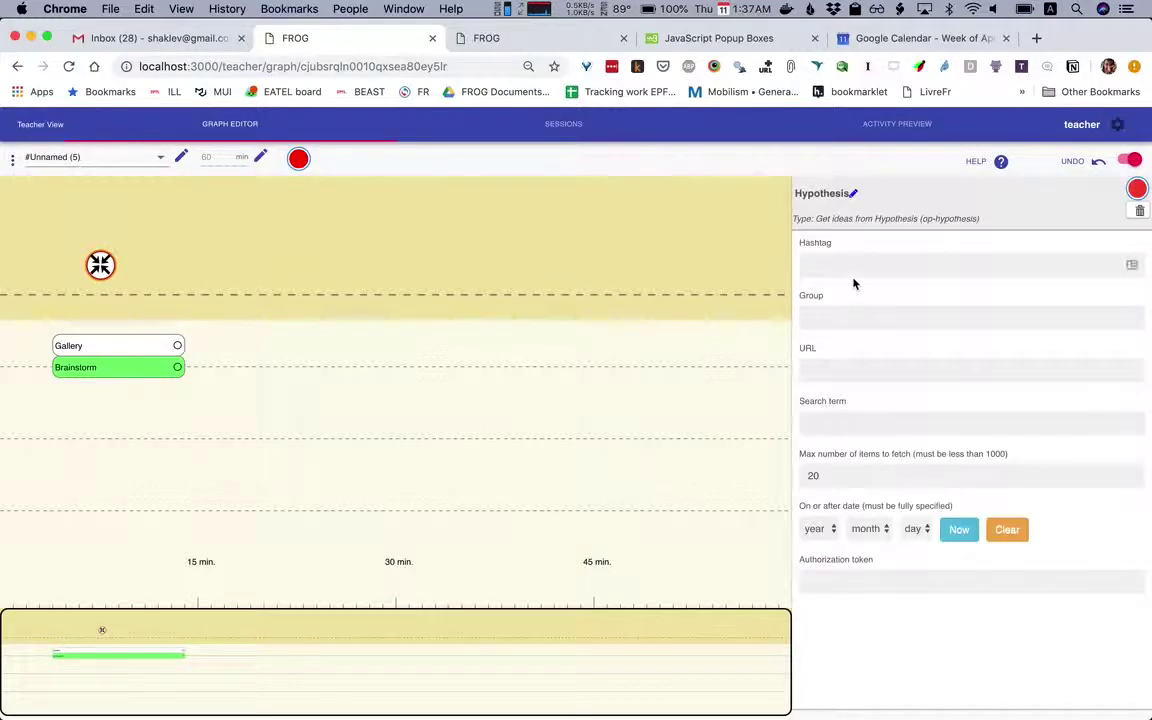
# - Give the Hypothesis operator the search term "learning" and a maximum of 5 items, and connect it to the Gallery activity
pyautogui.click(842, 421)
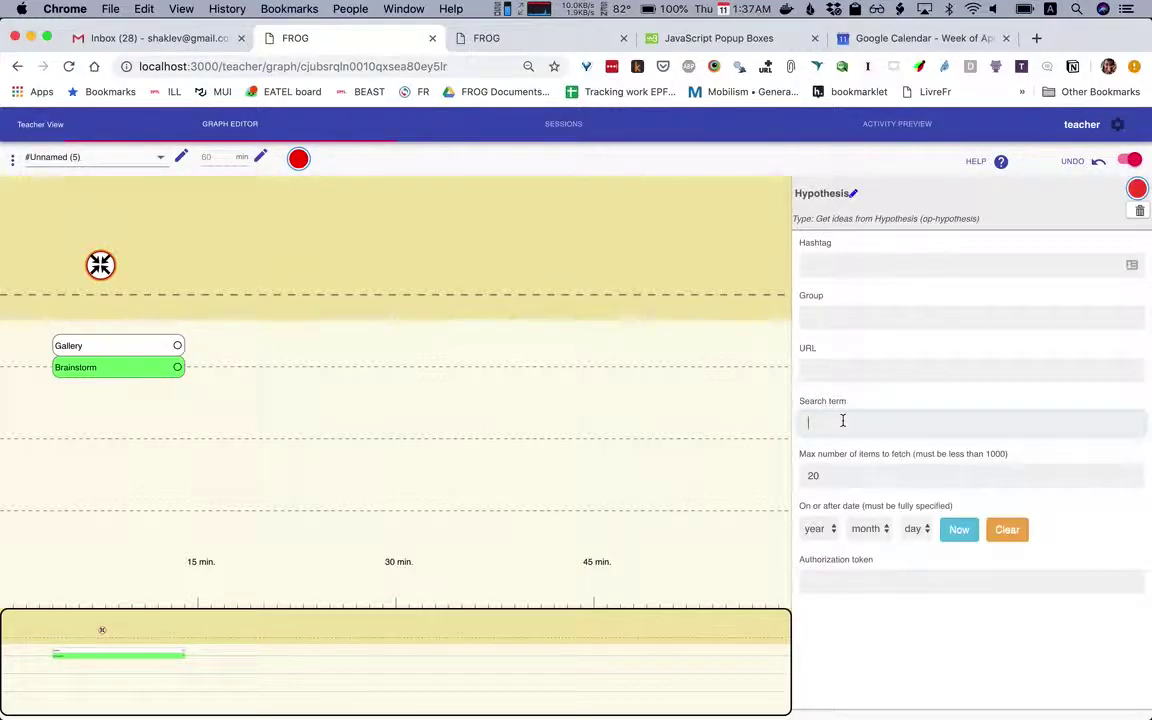
pyautogui.write('learning')
pyautogui.doubleClick(833, 477)
pyautogui.write('5')
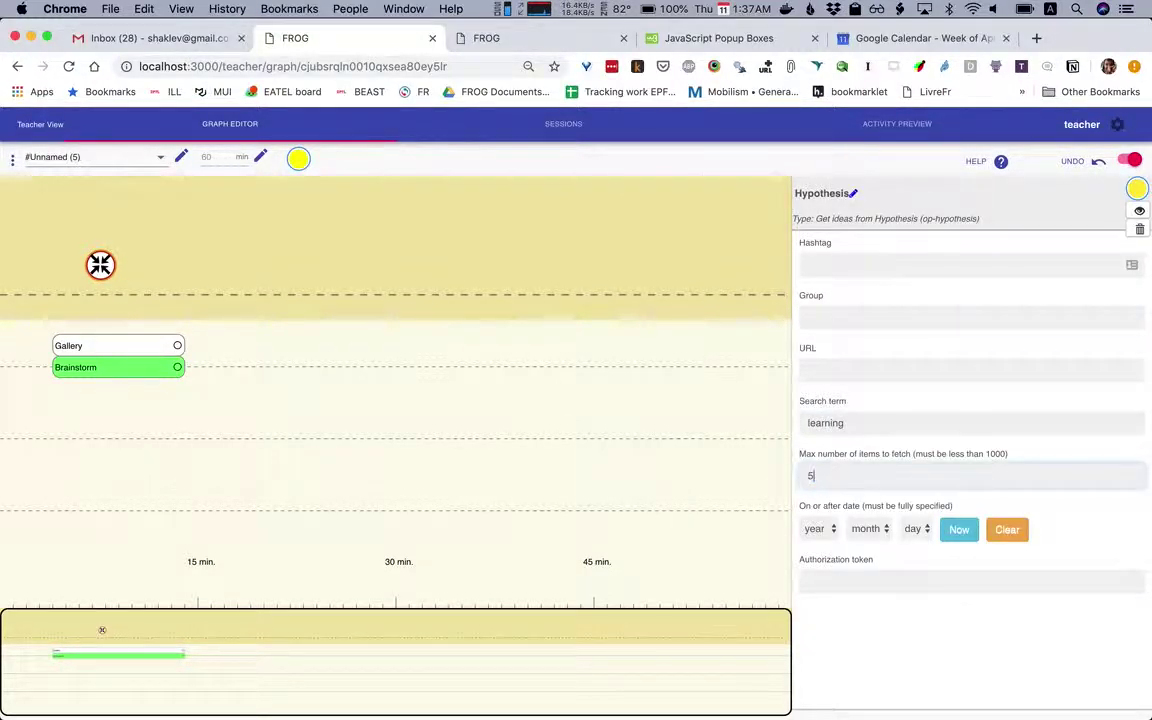
pyautogui.moveTo(100, 264); pyautogui.dragTo(116, 350)
pyautogui.click(200, 330)
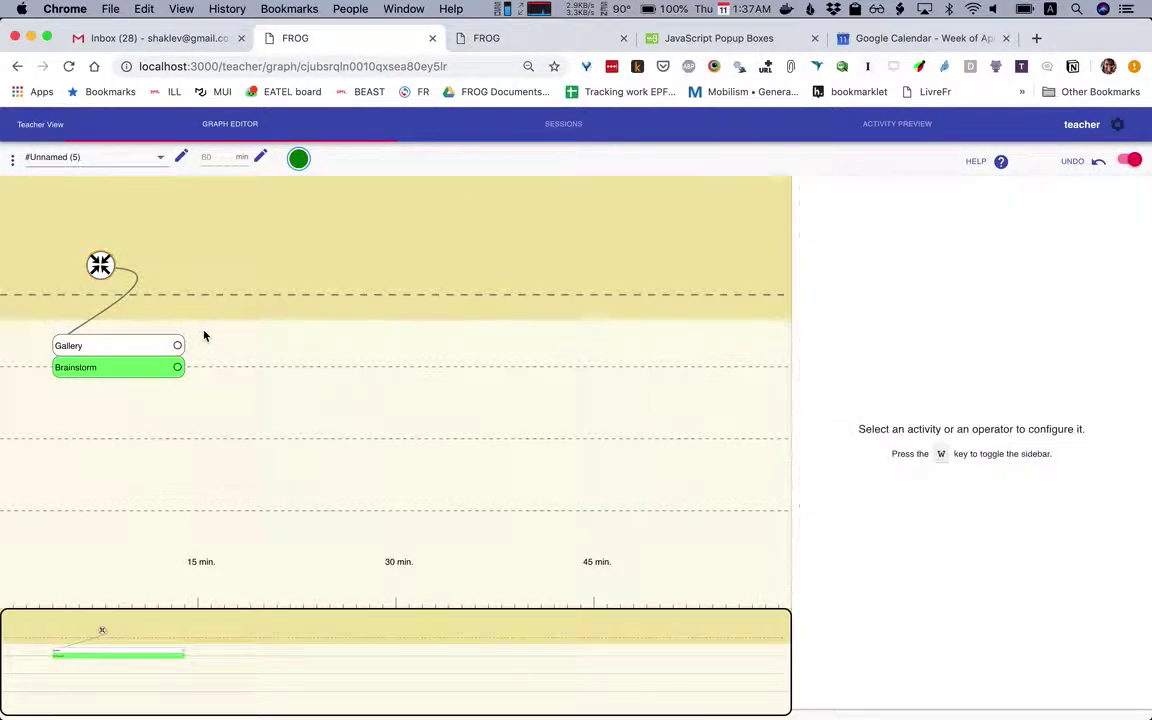
# - Restart the graph's session and start the Brainstorm and Gallery activities in it
pyautogui.click(573, 126)
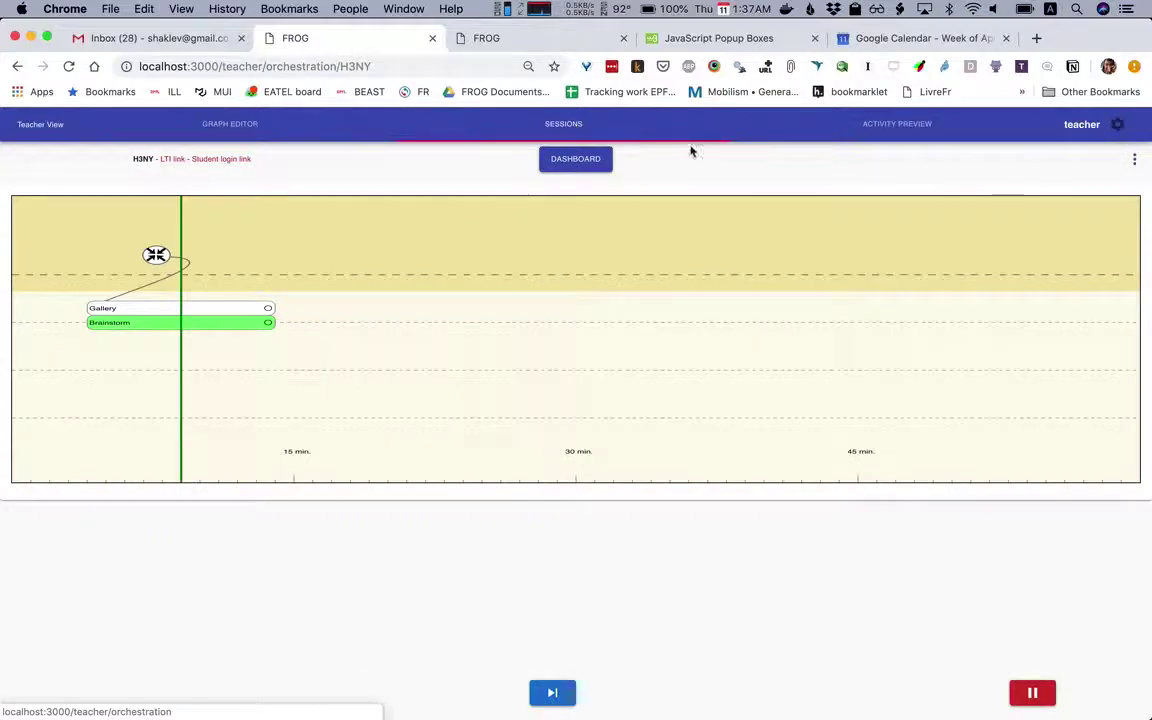
pyautogui.click(1139, 159)
pyautogui.click(1072, 200)
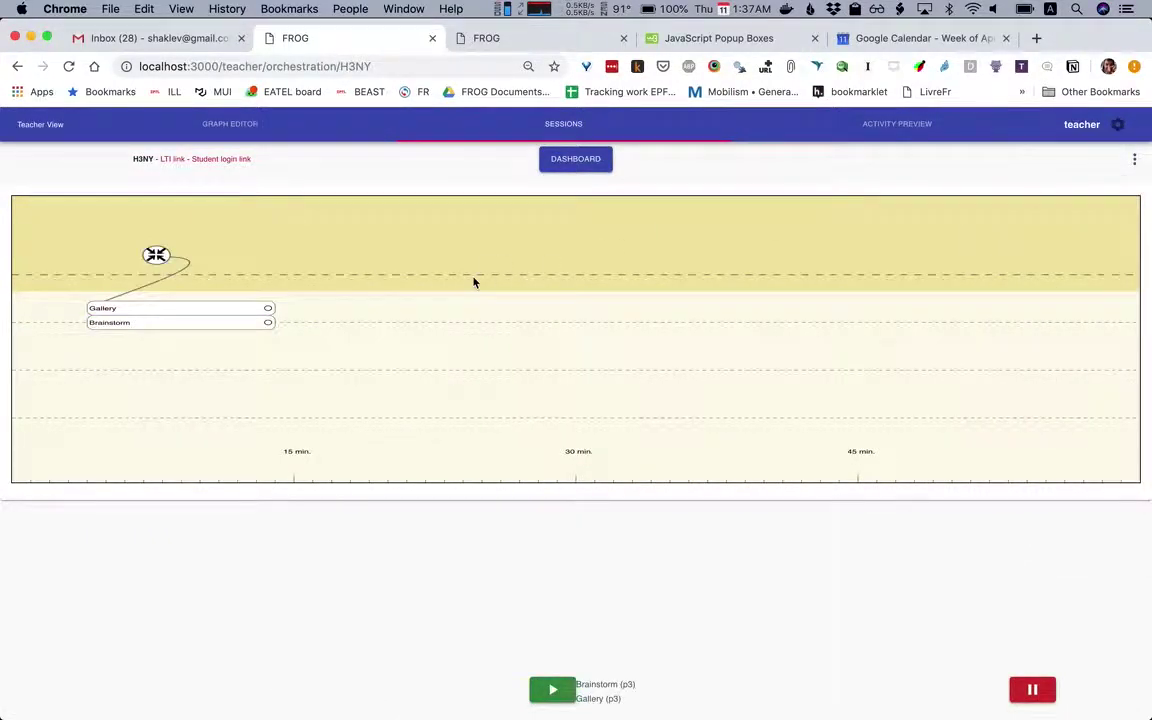
pyautogui.click(548, 697)
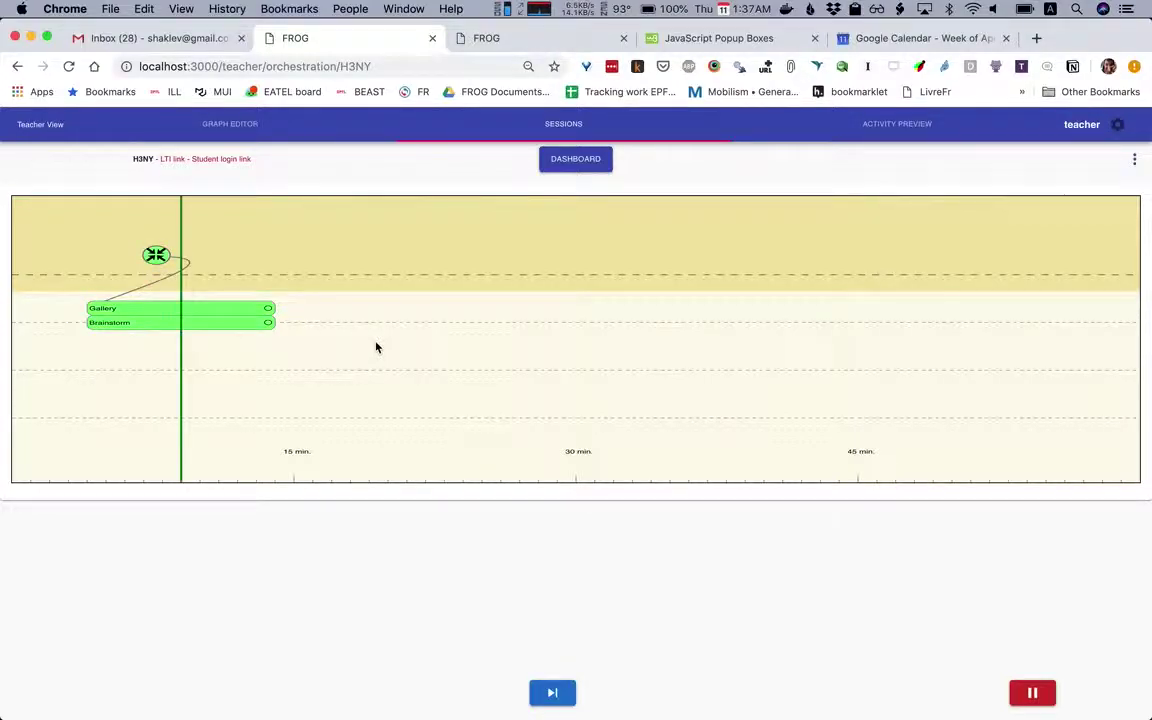
# - Export the Brainstorm activity from the session to the wiki page test/brainstorm
pyautogui.click(211, 327)
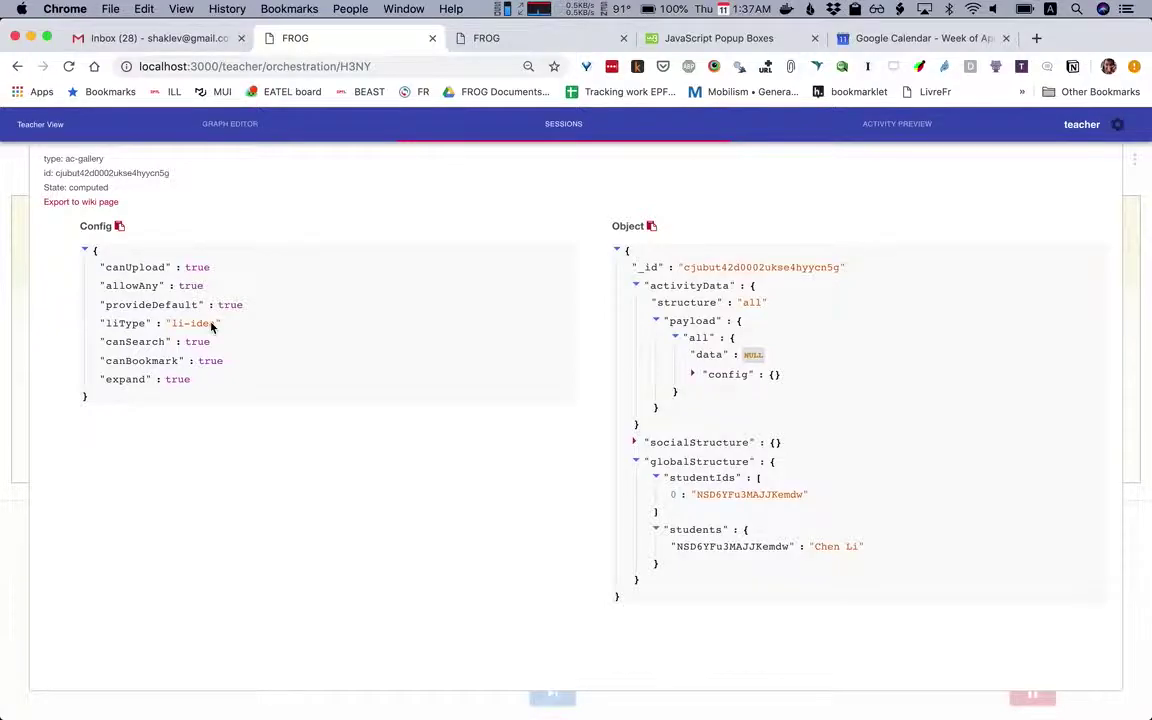
pyautogui.click(100, 203)
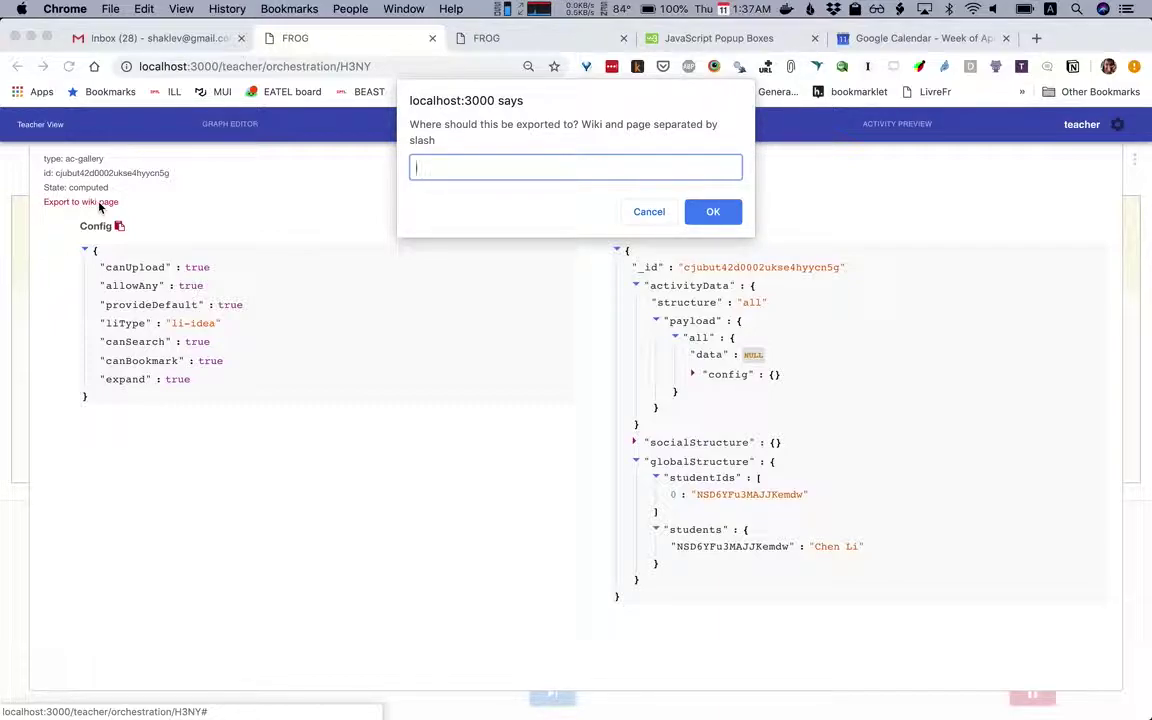
pyautogui.write('test/brainstorm')
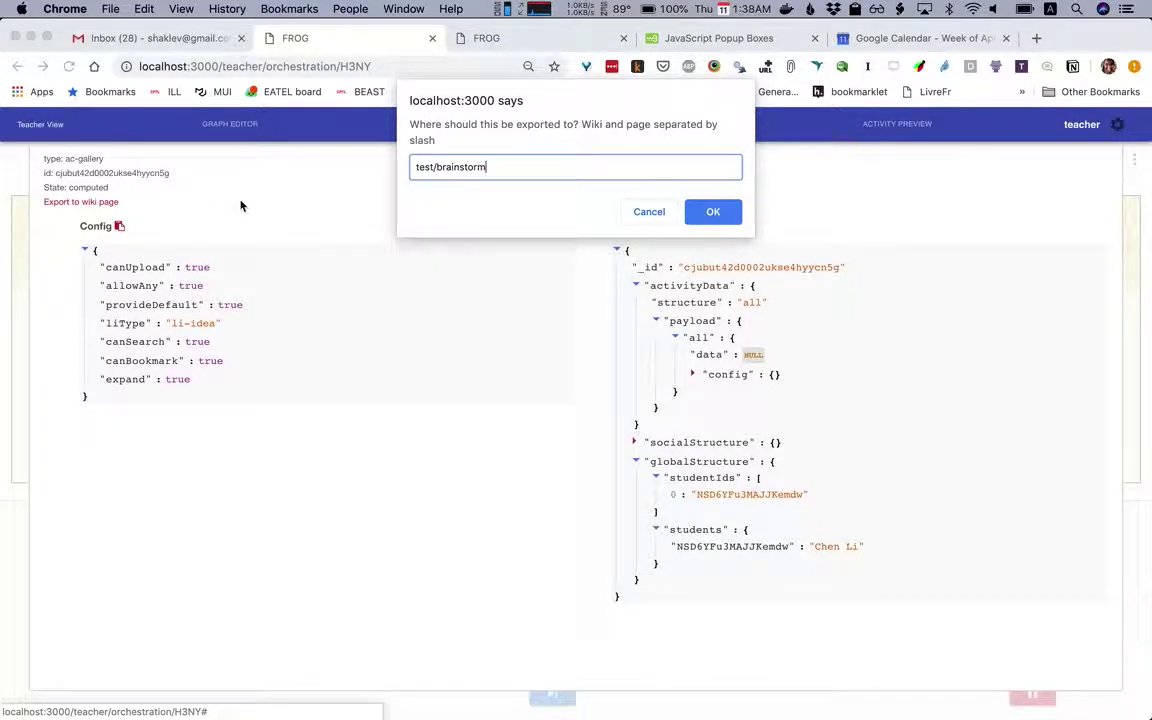
pyautogui.click(726, 217)
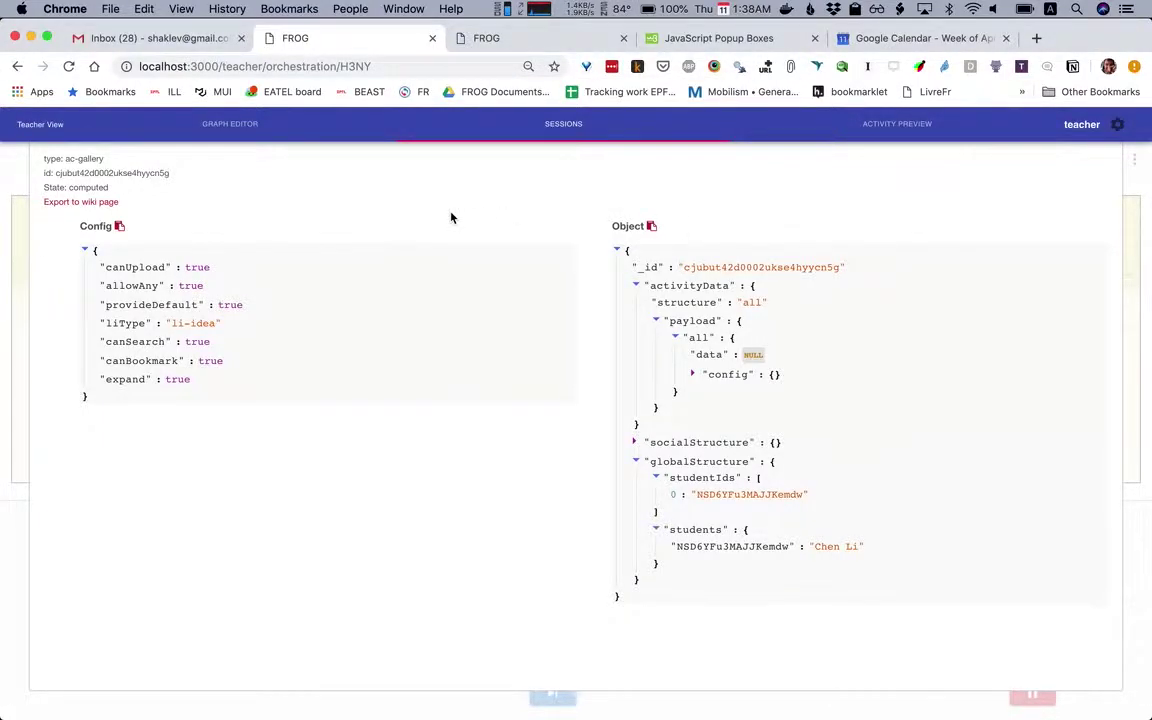
# - Inspect the Gallery activity's data in the session and export it to the wiki page test/hypothesis
pyautogui.click(192, 313)
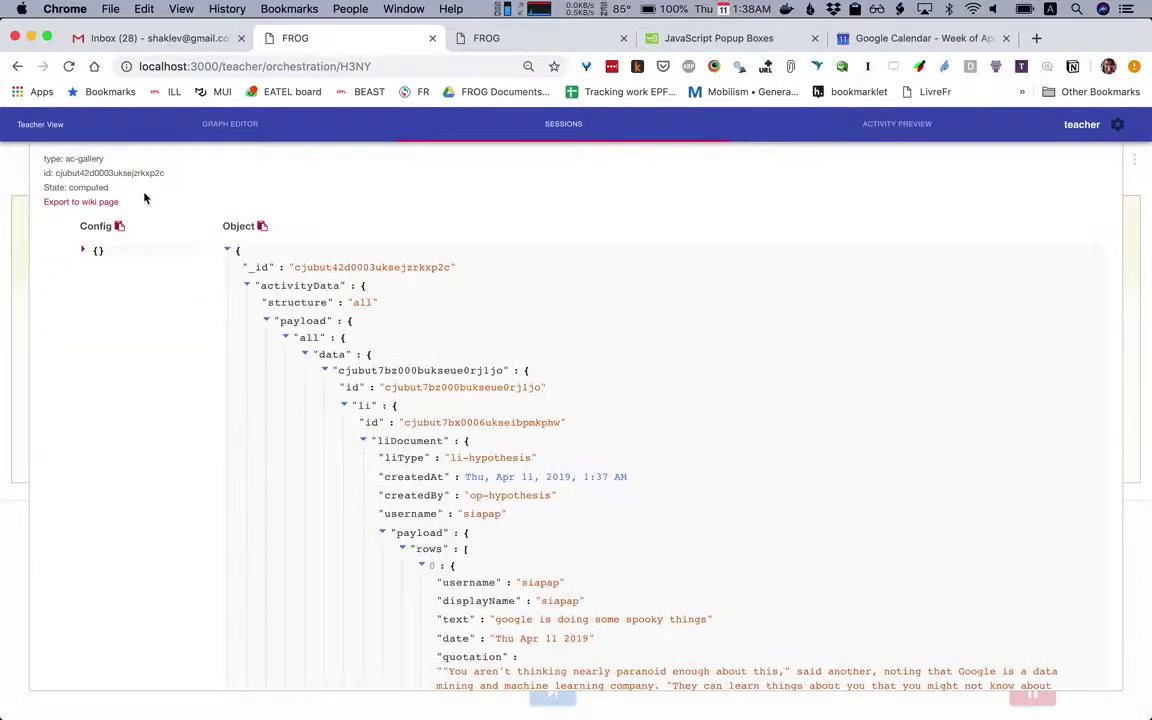
pyautogui.scroll(-10, 512, 360)
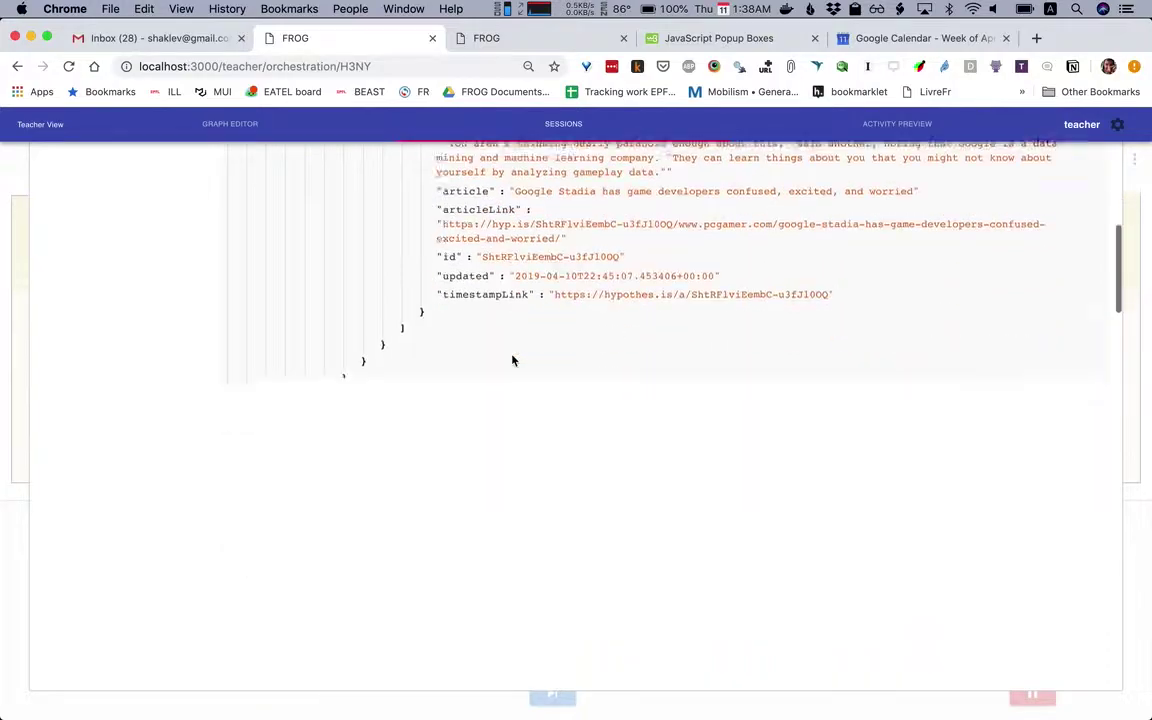
pyautogui.scroll(10, 512, 360)
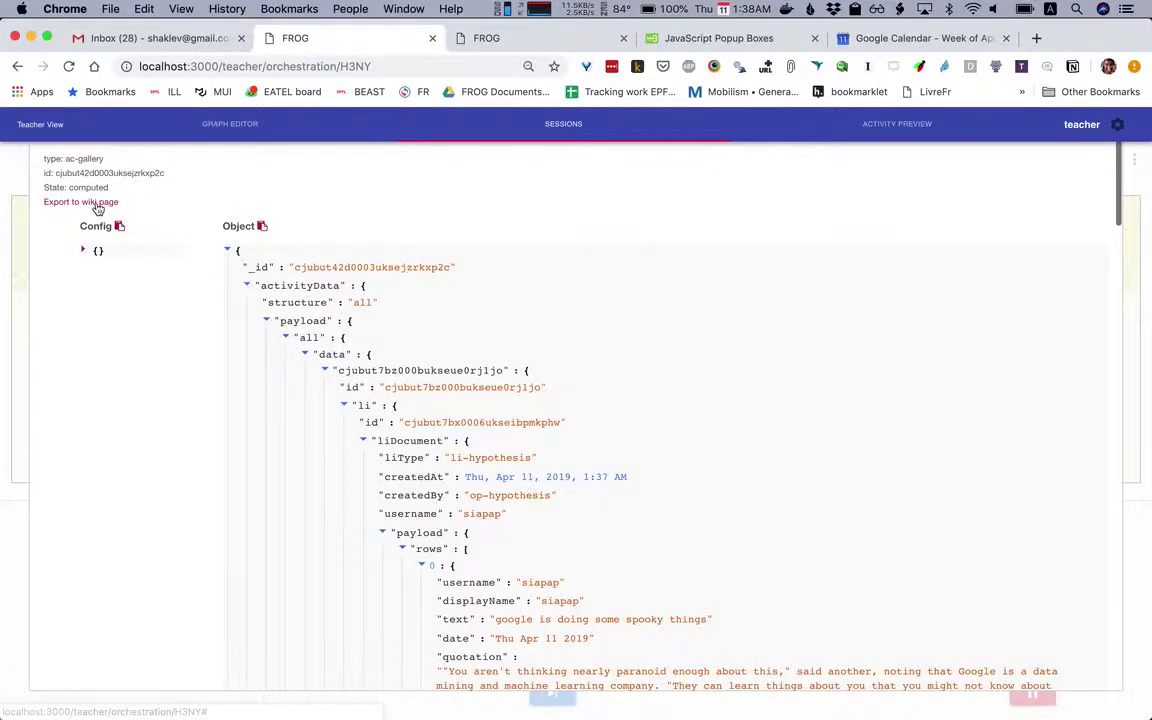
pyautogui.click(98, 202)
pyautogui.write('test/')
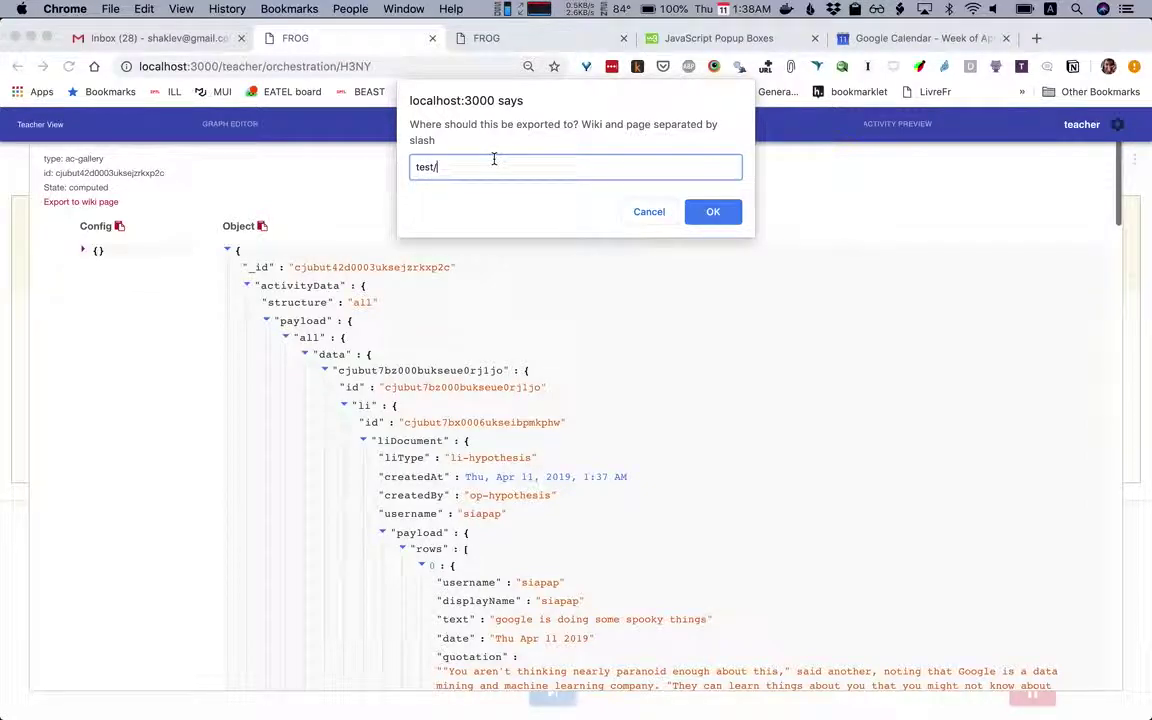
pyautogui.write('hypothesis')
pyautogui.press('Return')
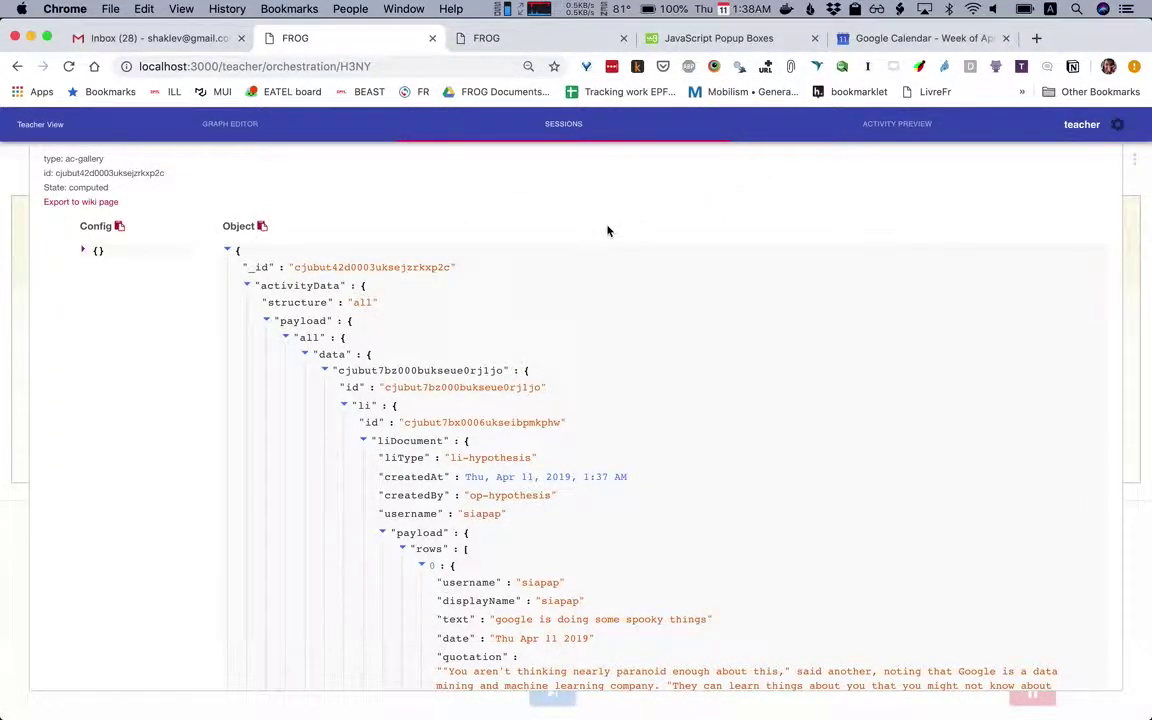
# - Open the wiki at localhost:3000/wiki/test in the student's browser tab and show its brainstorm page
pyautogui.press('super+l')
pyautogui.hotkey('ctrl', 'Tab')
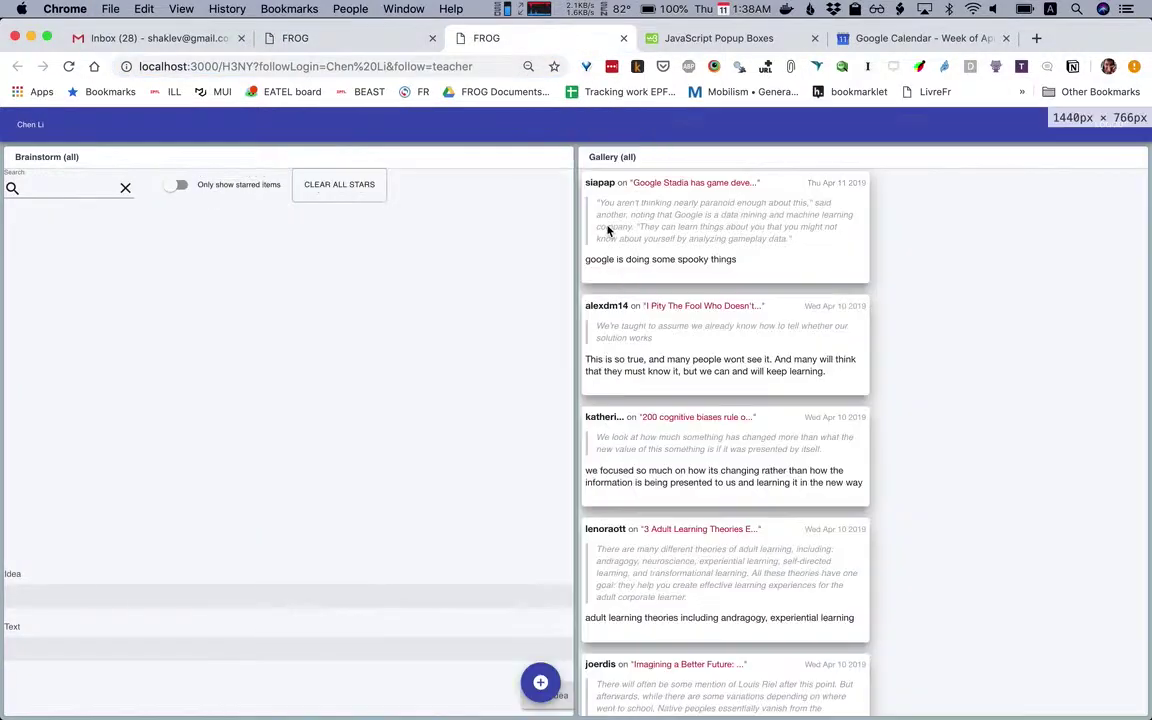
pyautogui.press('super+l')
pyautogui.write('localhost:3000/wiki/')
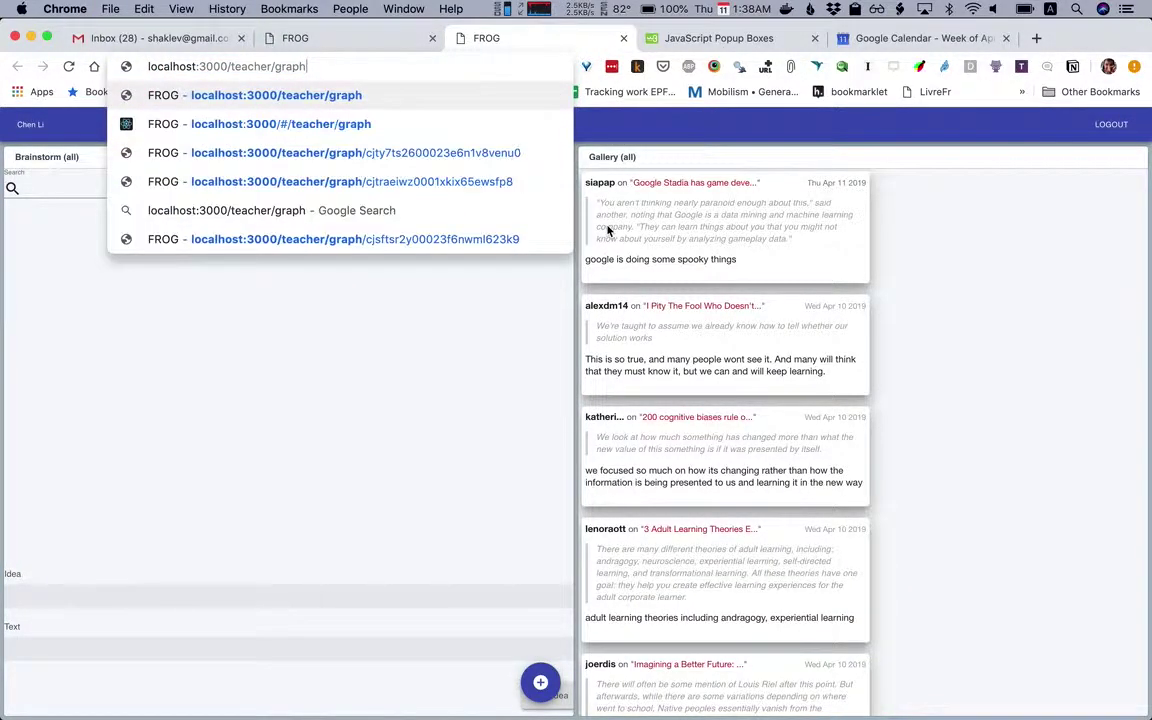
pyautogui.write('test')
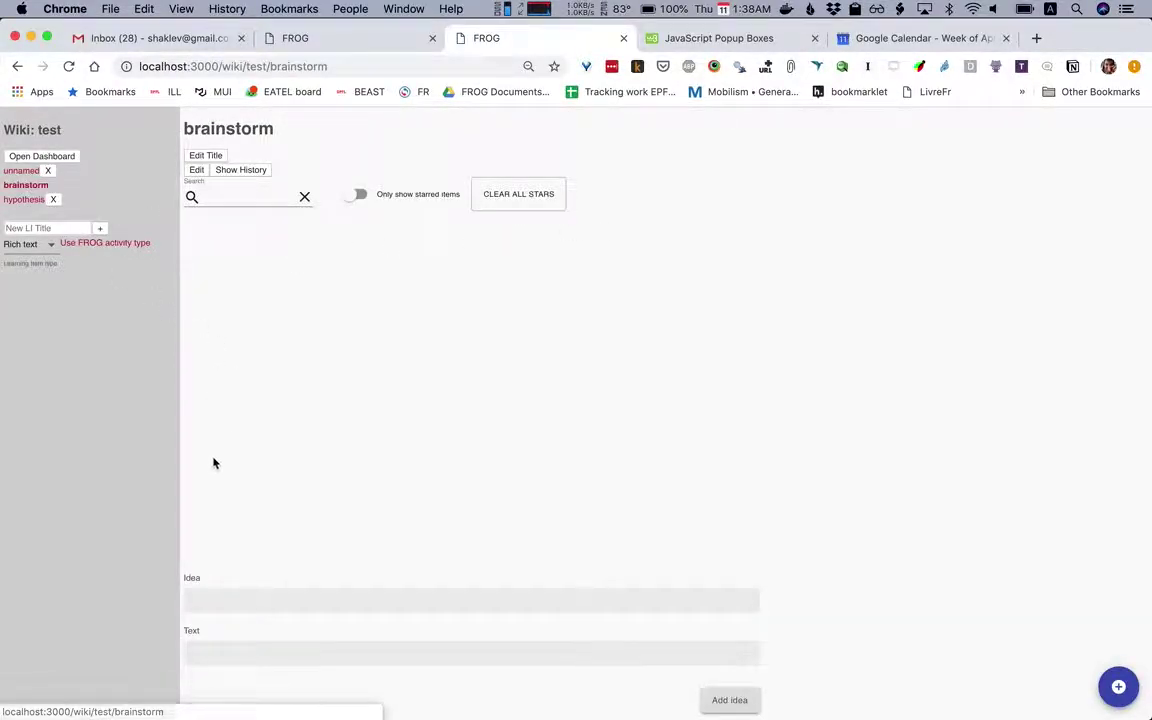
# - Put the brainstorm page in edit mode and add the idea "this is my idea" with the text "it's a good one"
pyautogui.click(197, 170)
pyautogui.click(254, 596)
pyautogui.write('this')
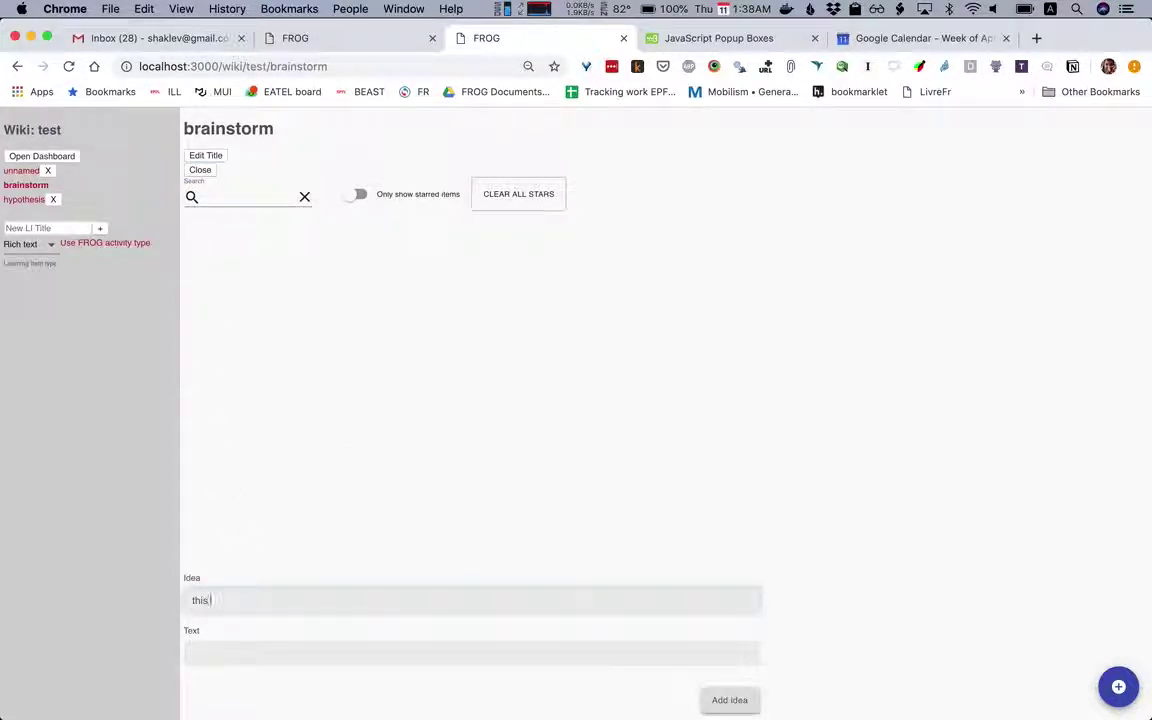
pyautogui.write(' is my idea')
pyautogui.click(267, 653)
pyautogui.write("it's")
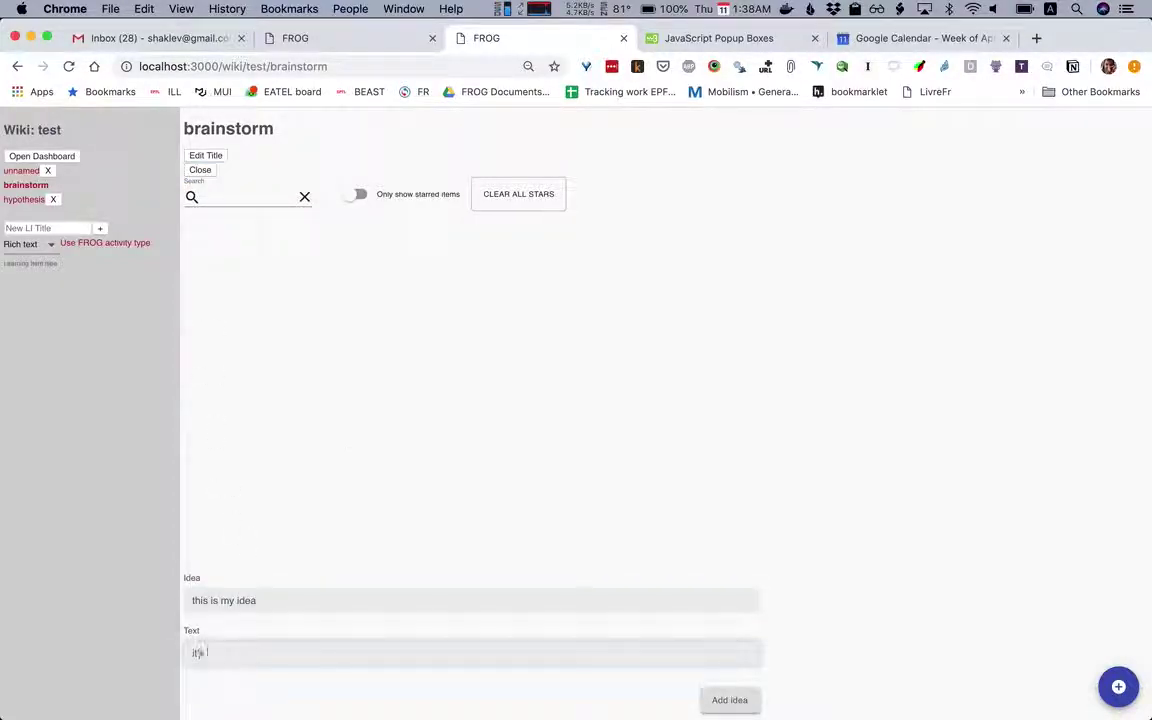
pyautogui.write(' a good one')
pyautogui.click(732, 699)
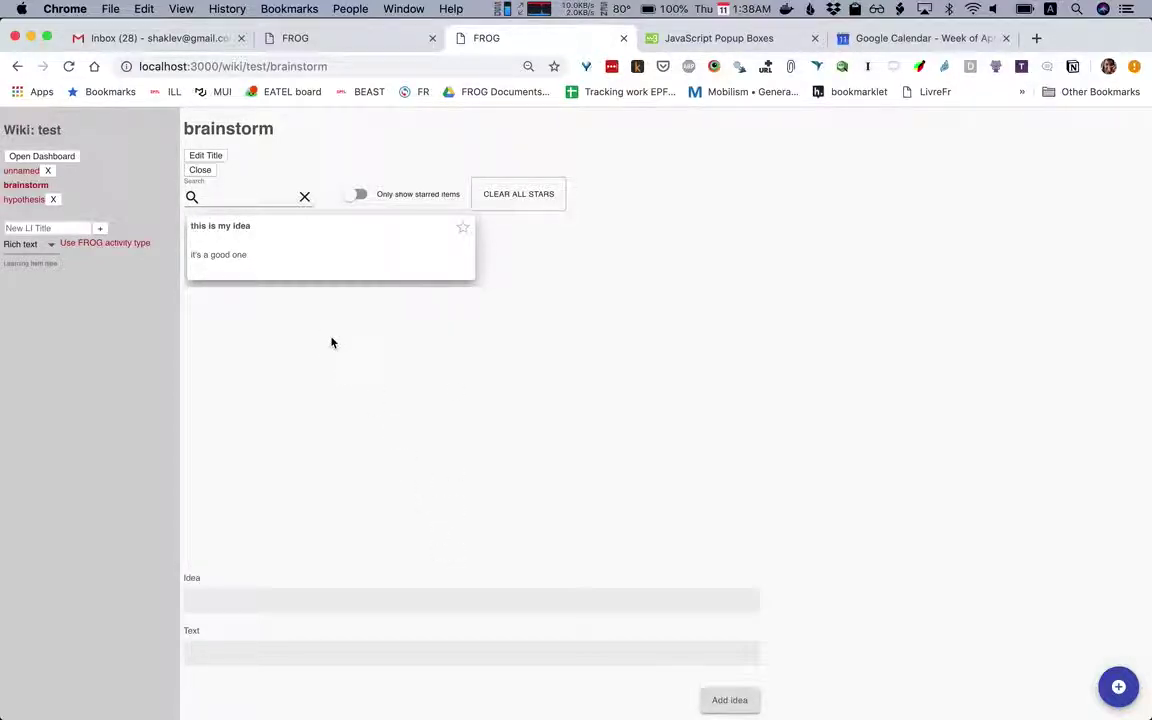
# - Search the brainstorm page's items for "idea" and toggle the starred-only filter on and off
pyautogui.click(261, 200)
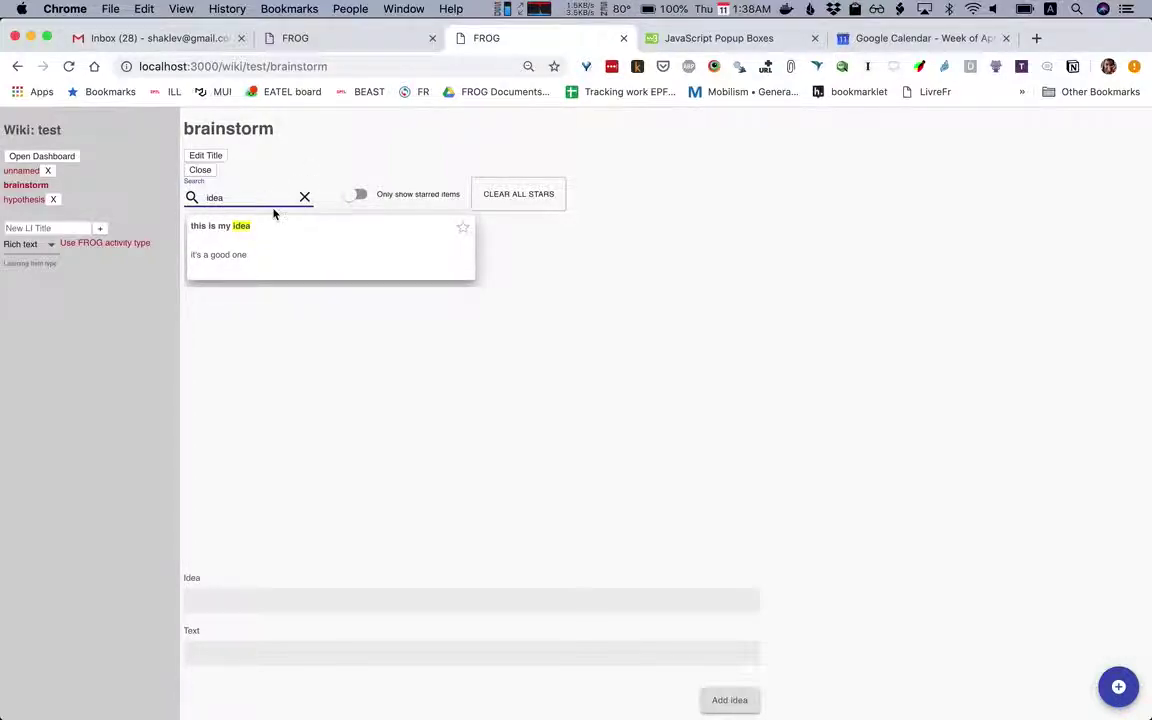
pyautogui.click(357, 194)
pyautogui.click(357, 194)
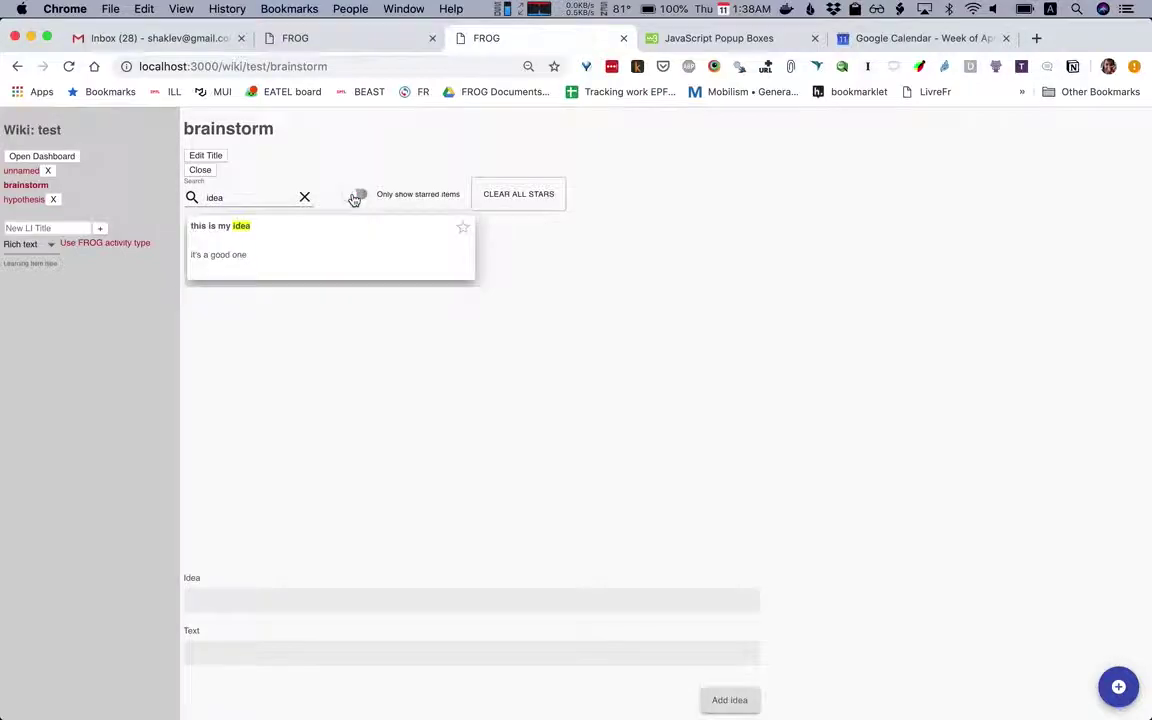
# - Show the hypothesis wiki page and title the activity configuration's four quadrants a, b, c and d
pyautogui.click(18, 201)
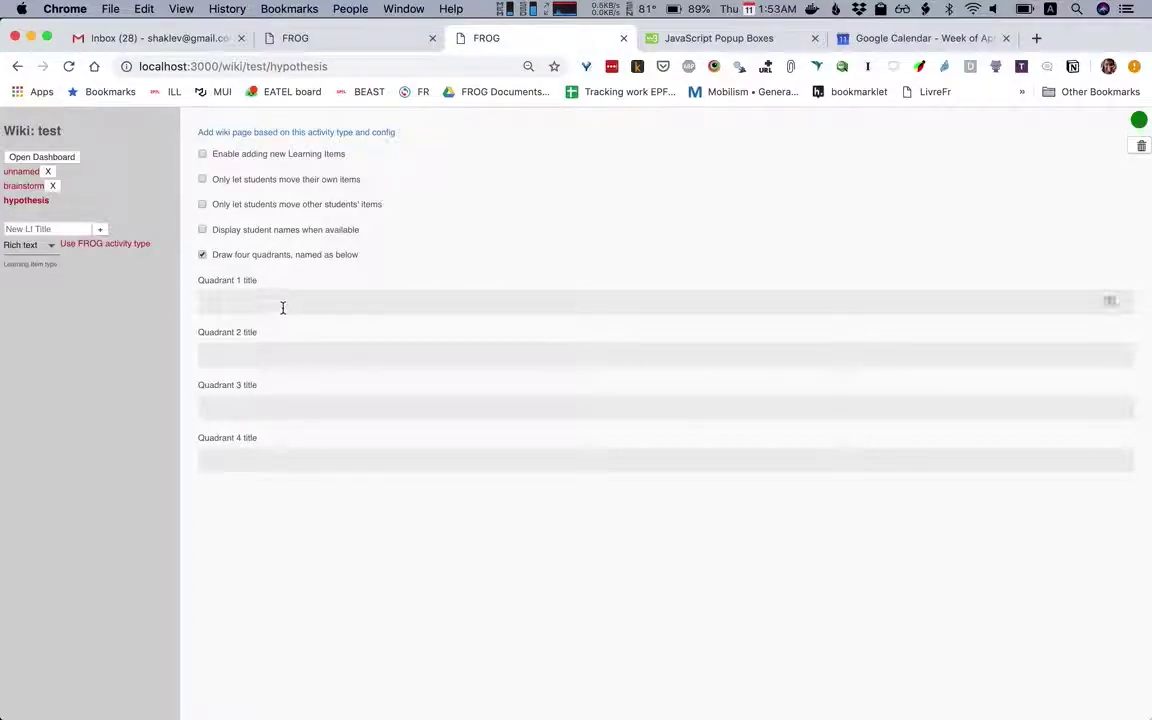
pyautogui.click(282, 308)
pyautogui.write('a')
pyautogui.click(288, 354)
pyautogui.write('b')
pyautogui.click(289, 407)
pyautogui.write('c')
pyautogui.click(290, 458)
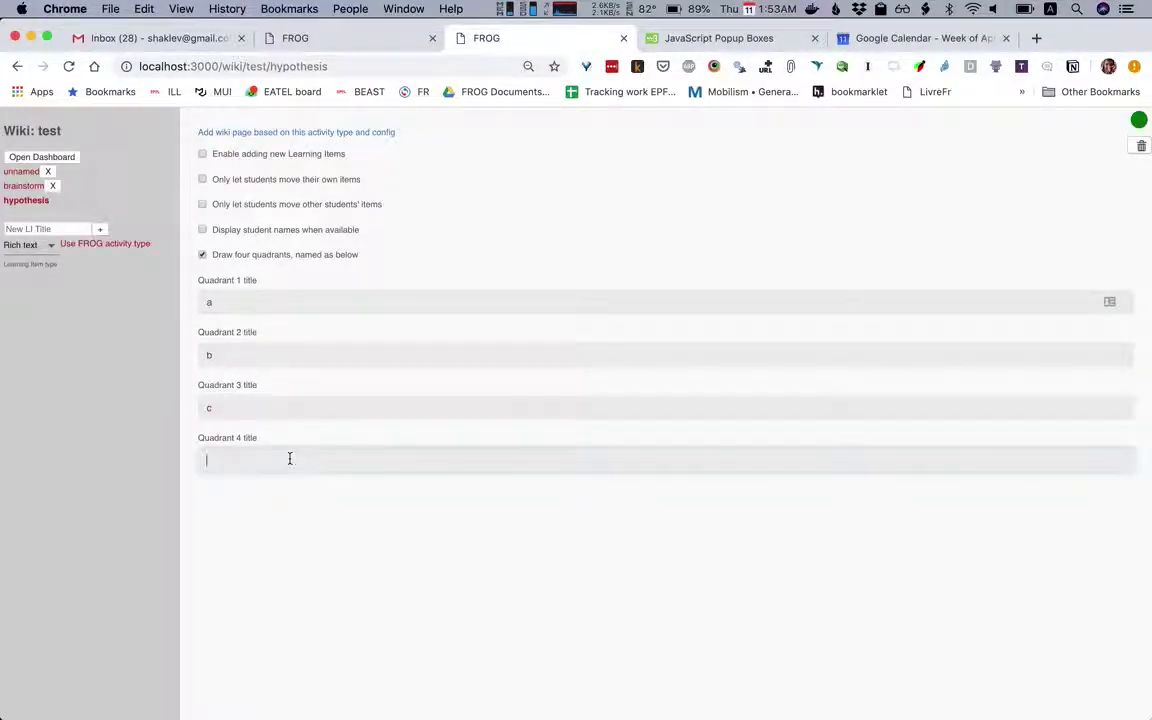
pyautogui.write('d')
# - Enable adding new learning items in the activity configuration and allow only the Single Word/Sentence type
pyautogui.click(253, 154)
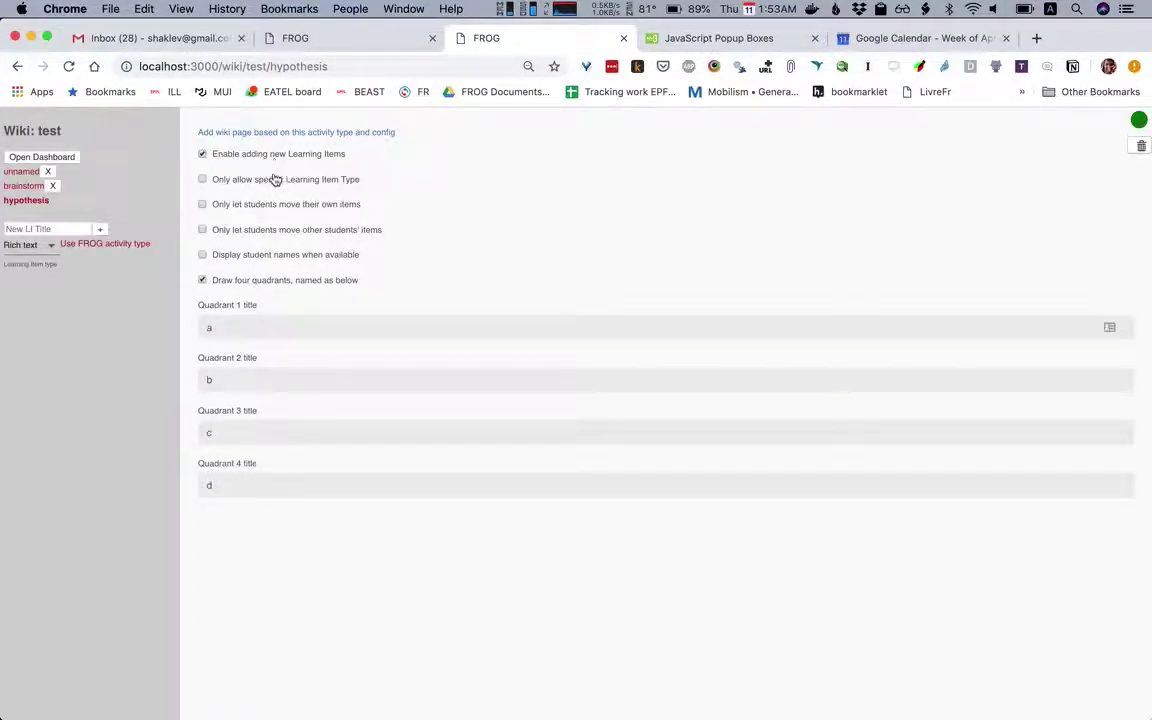
pyautogui.click(250, 180)
pyautogui.click(252, 224)
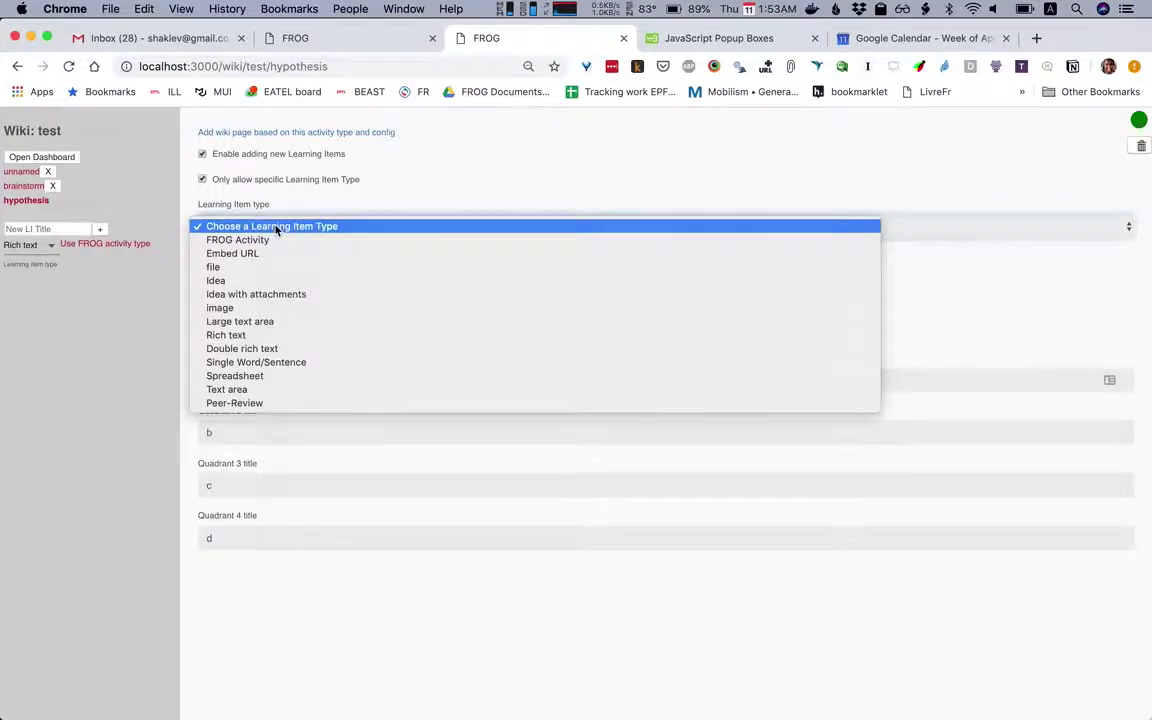
pyautogui.click(302, 362)
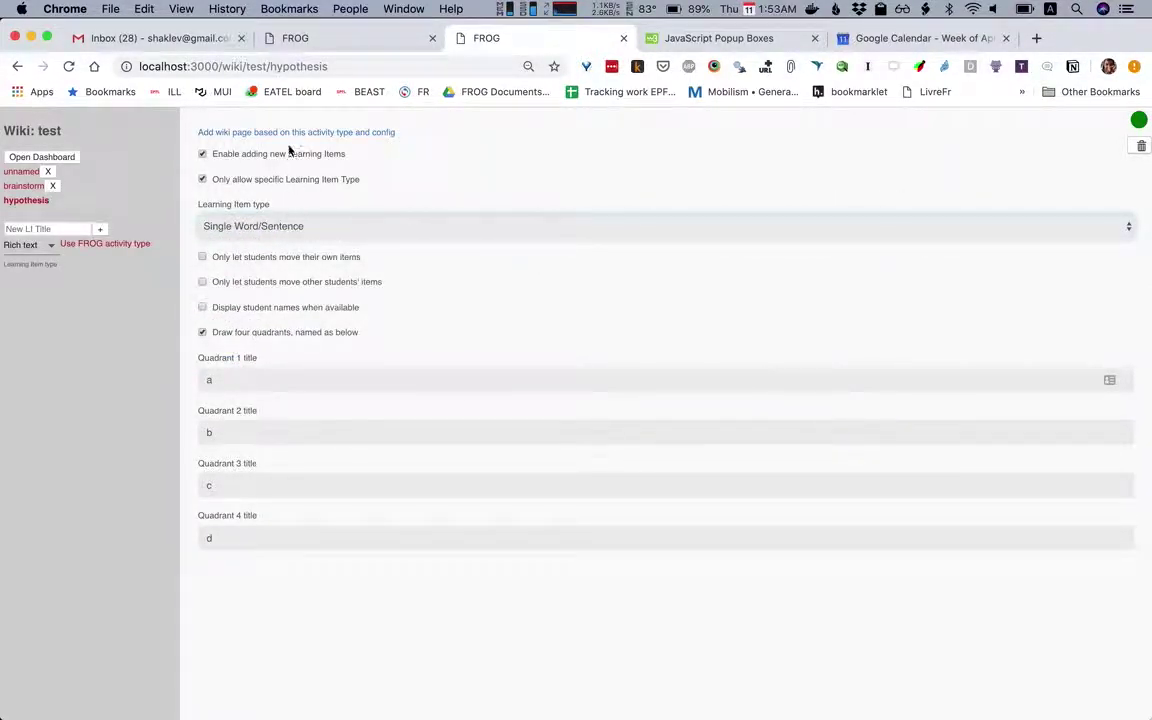
# - Create a wiki page titled "concept map" based on this activity type and configuration
pyautogui.click(66, 230)
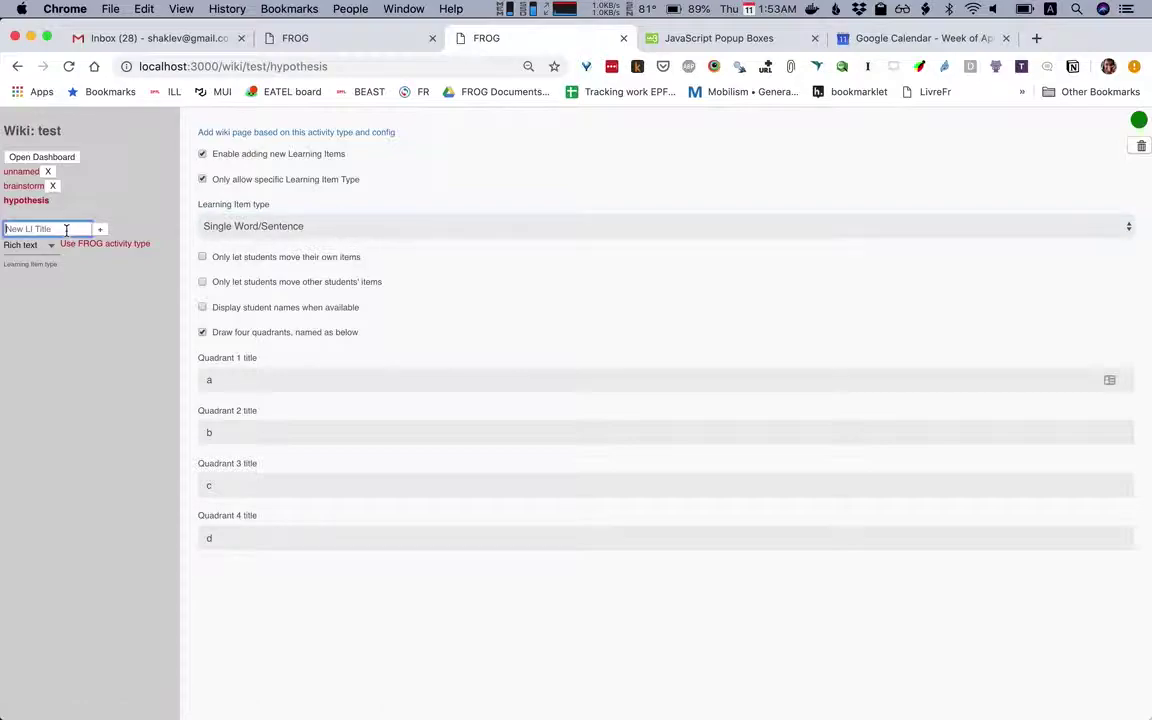
pyautogui.write('concept m')
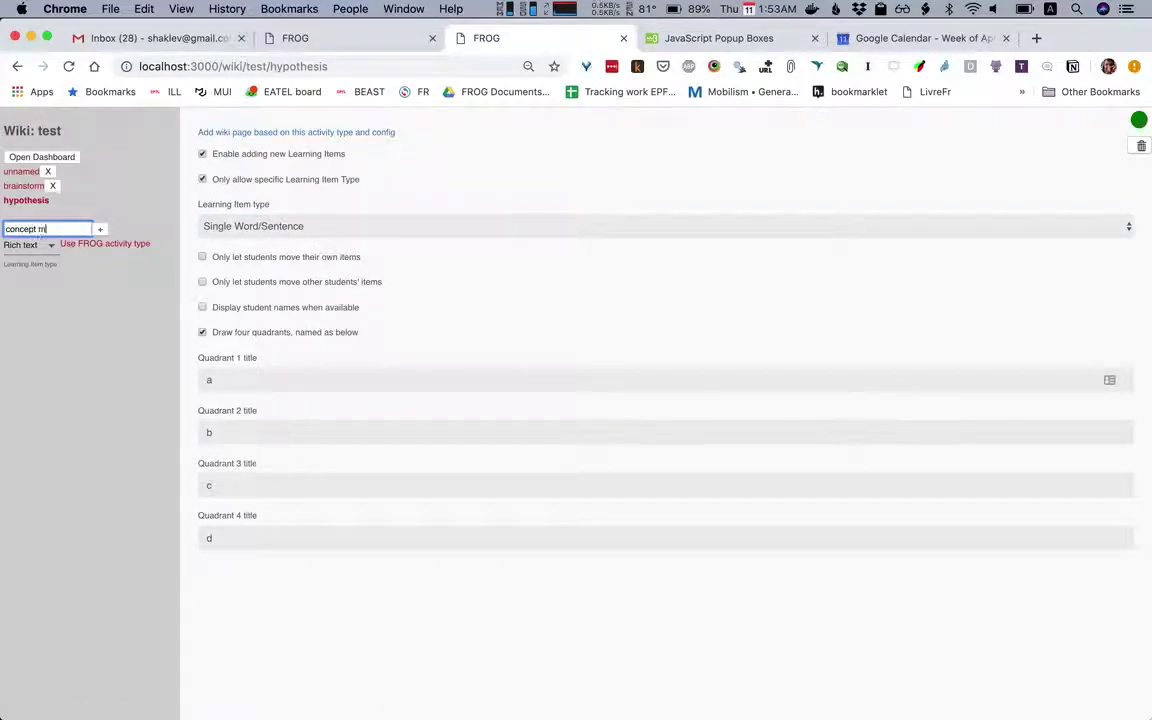
pyautogui.write('ap')
pyautogui.click(228, 132)
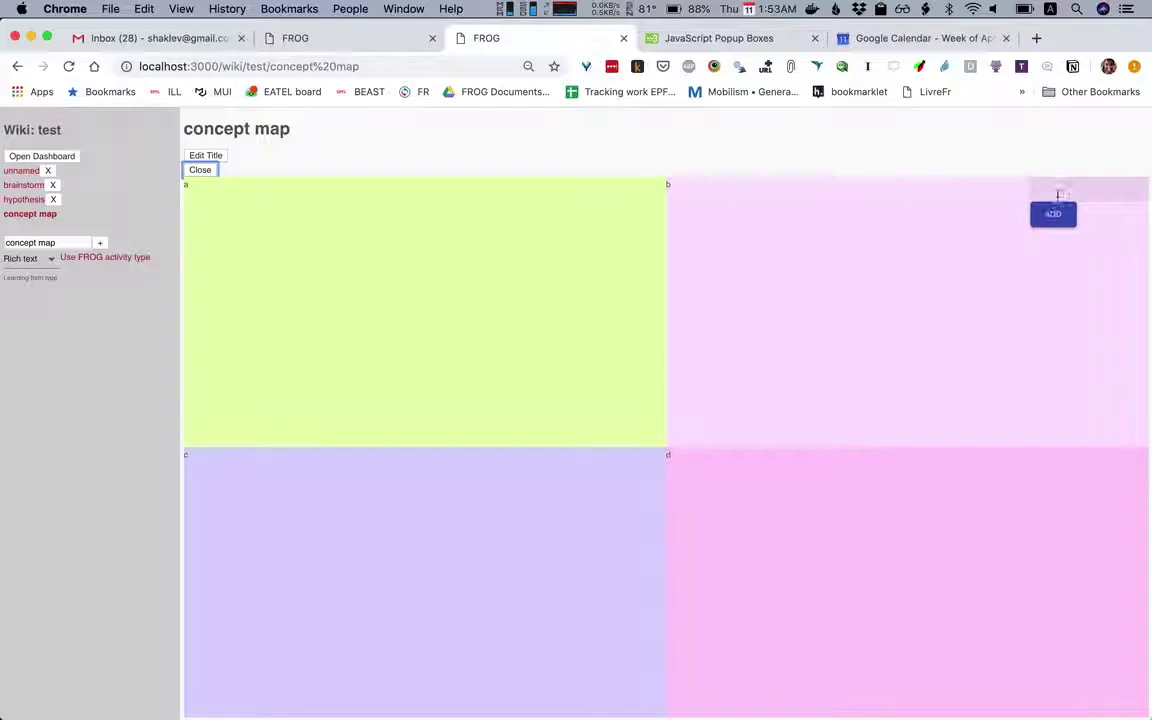
# - Add the item "some concepts" to the concept map page
pyautogui.click(1057, 193)
pyautogui.write('some concepts')
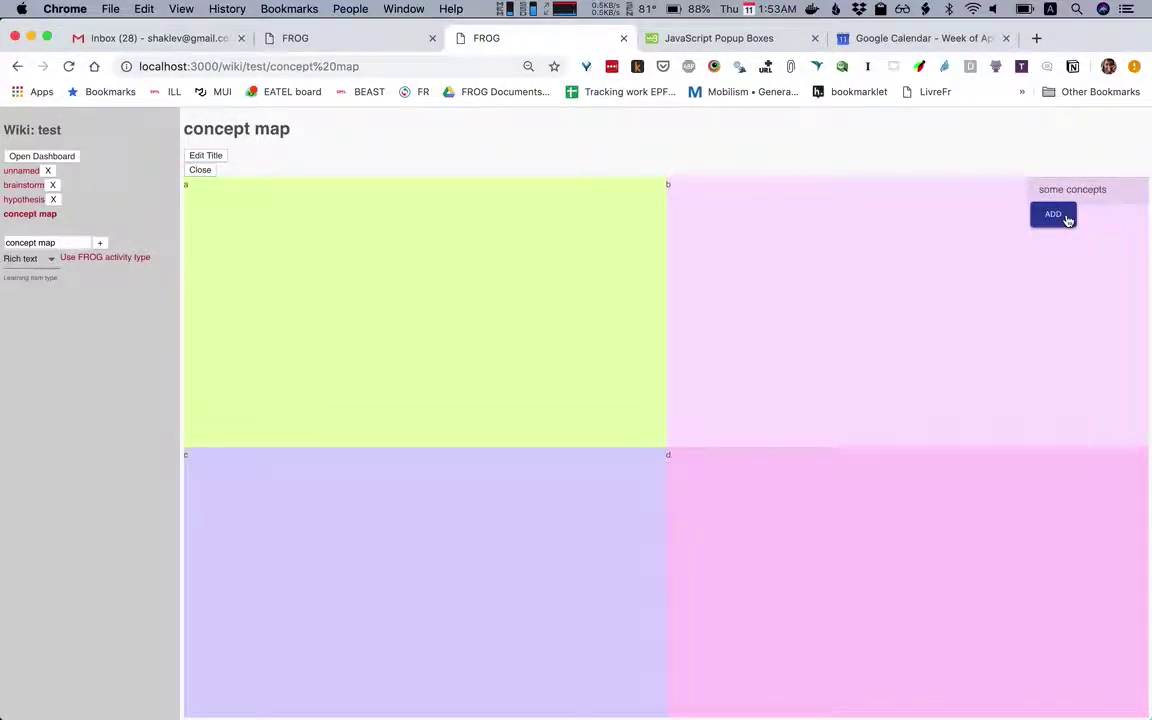
pyautogui.click(1064, 216)
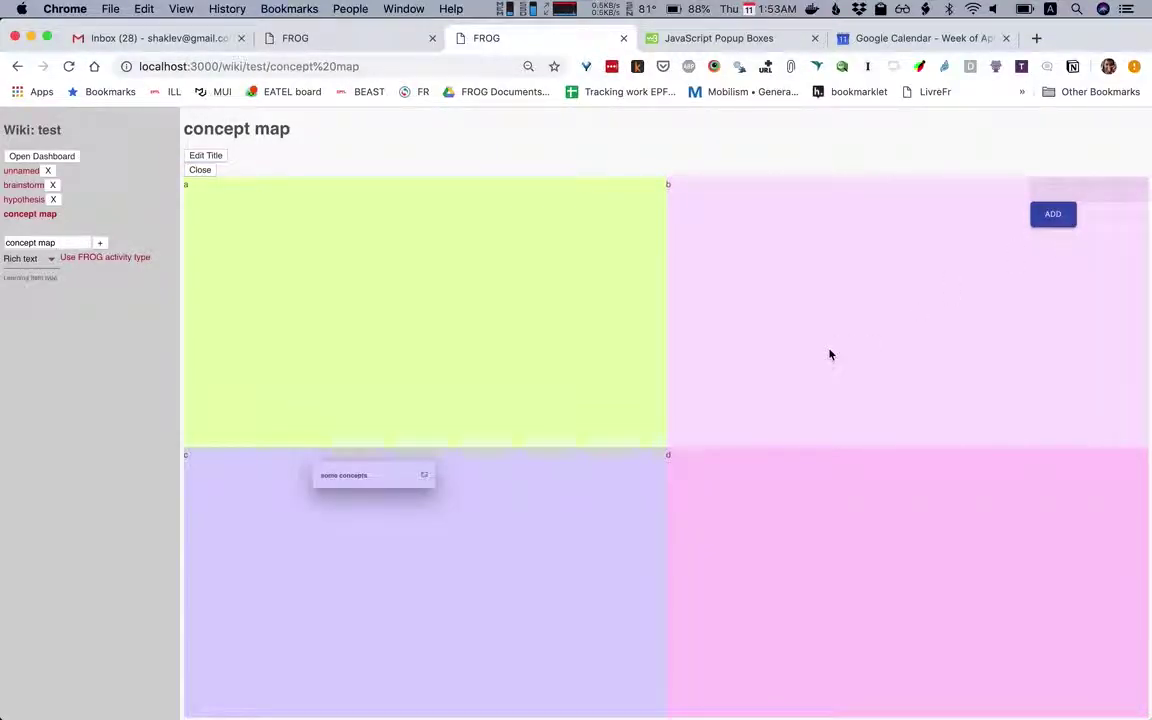
# - Open localhost:3000/wiki/test in a second browser window beside the first and show its concept map page
pyautogui.press('super+alt+i')
pyautogui.press('super+n')
pyautogui.press('alt+super+Right')
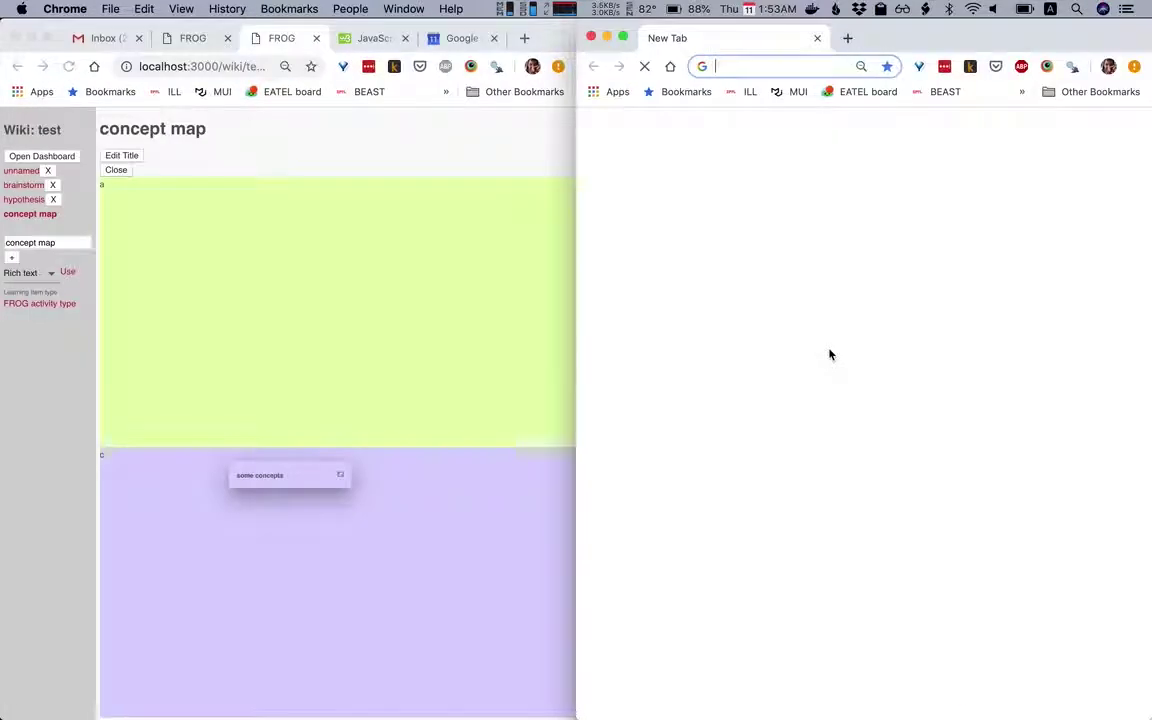
pyautogui.write('localhost:3000/')
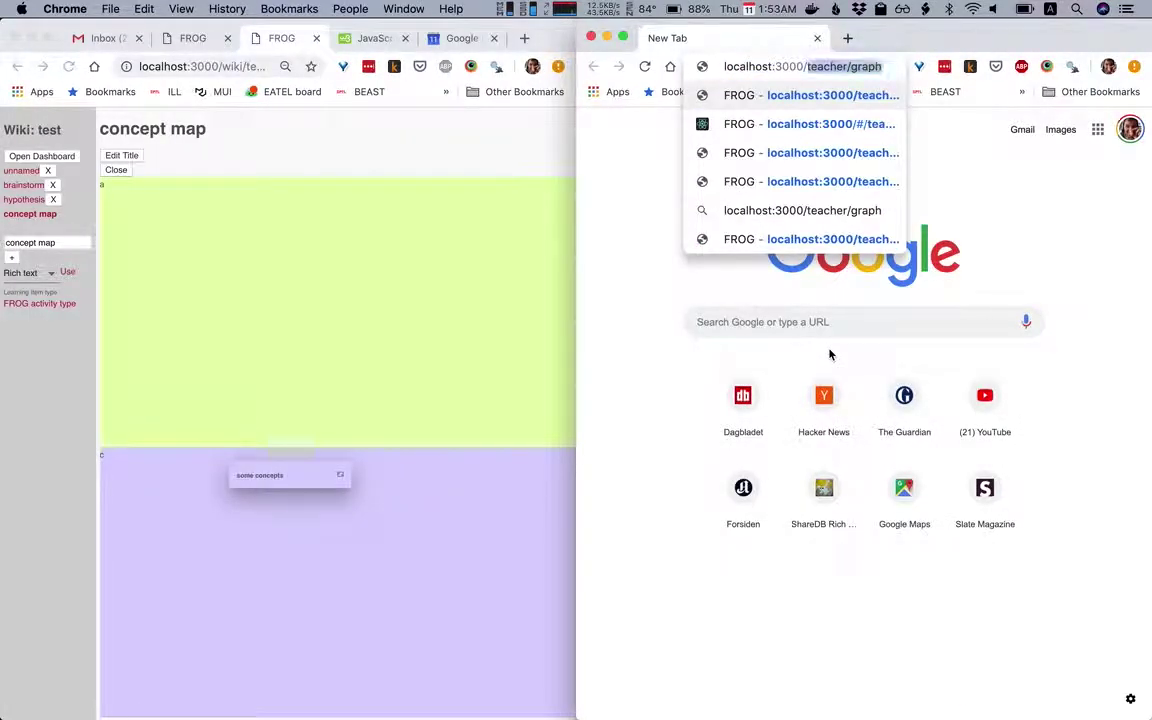
pyautogui.write('wiki/test')
pyautogui.press('Return')
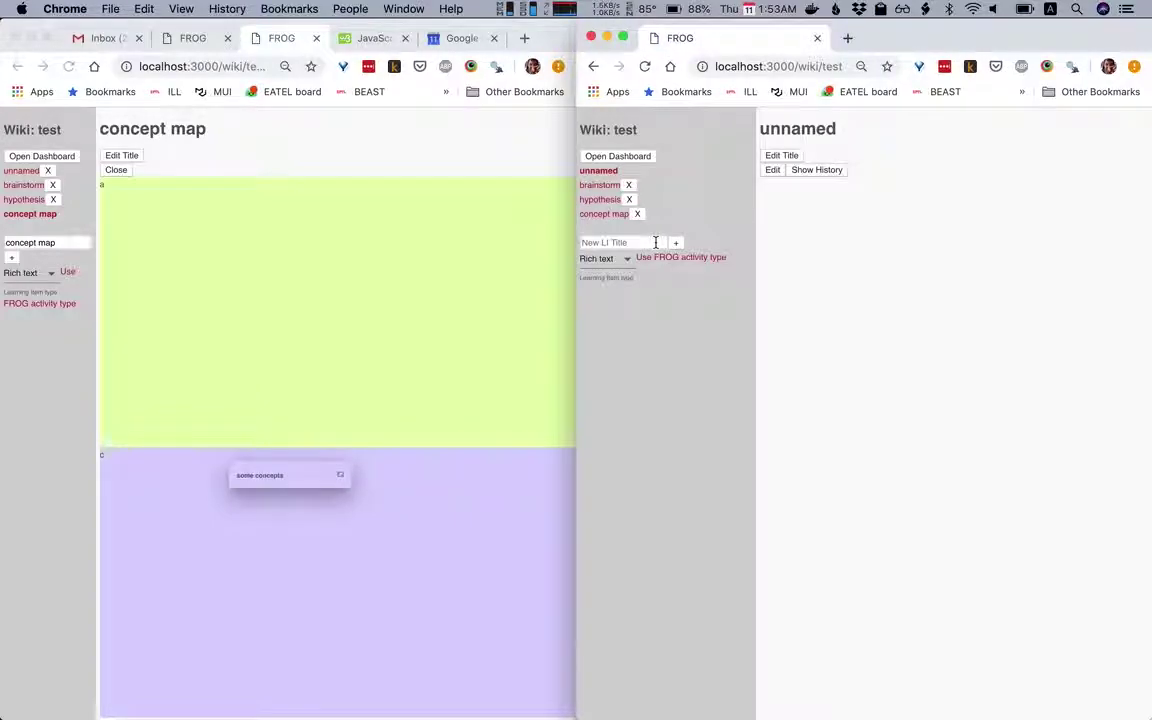
pyautogui.click(615, 220)
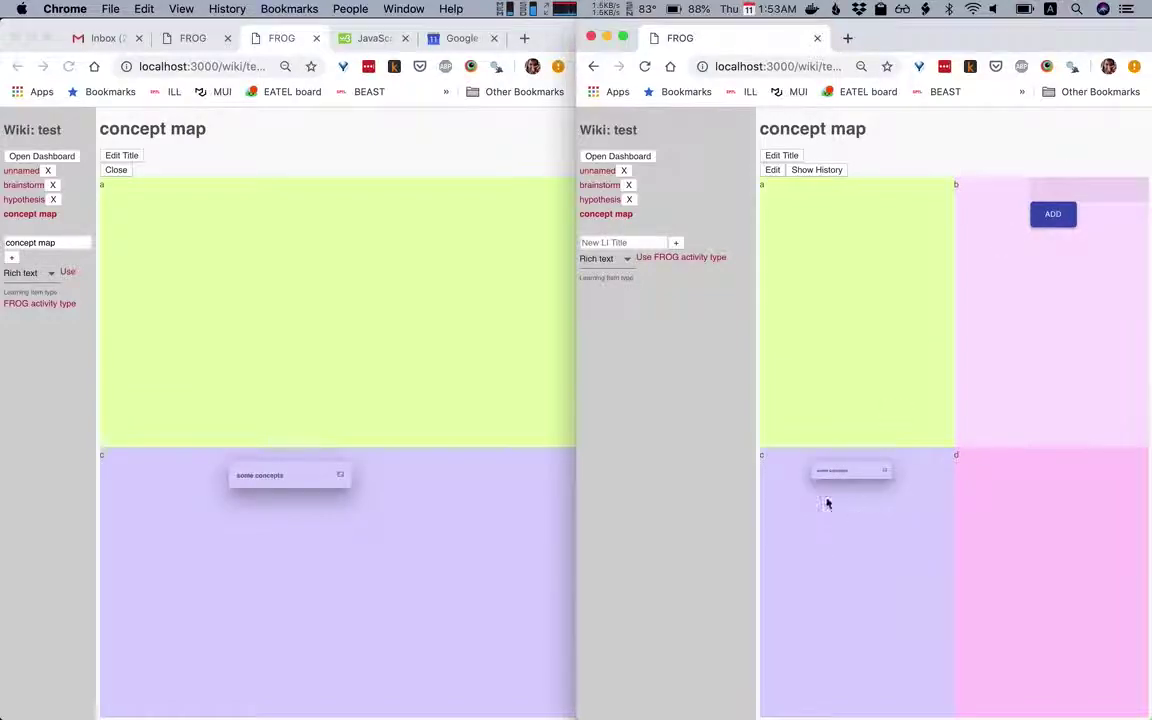
# - Put the second window's concept map in edit mode and move the "some concepts" card up to the border between quadrants a and b
pyautogui.moveTo(851, 473); pyautogui.dragTo(850, 330)
pyautogui.click(773, 170)
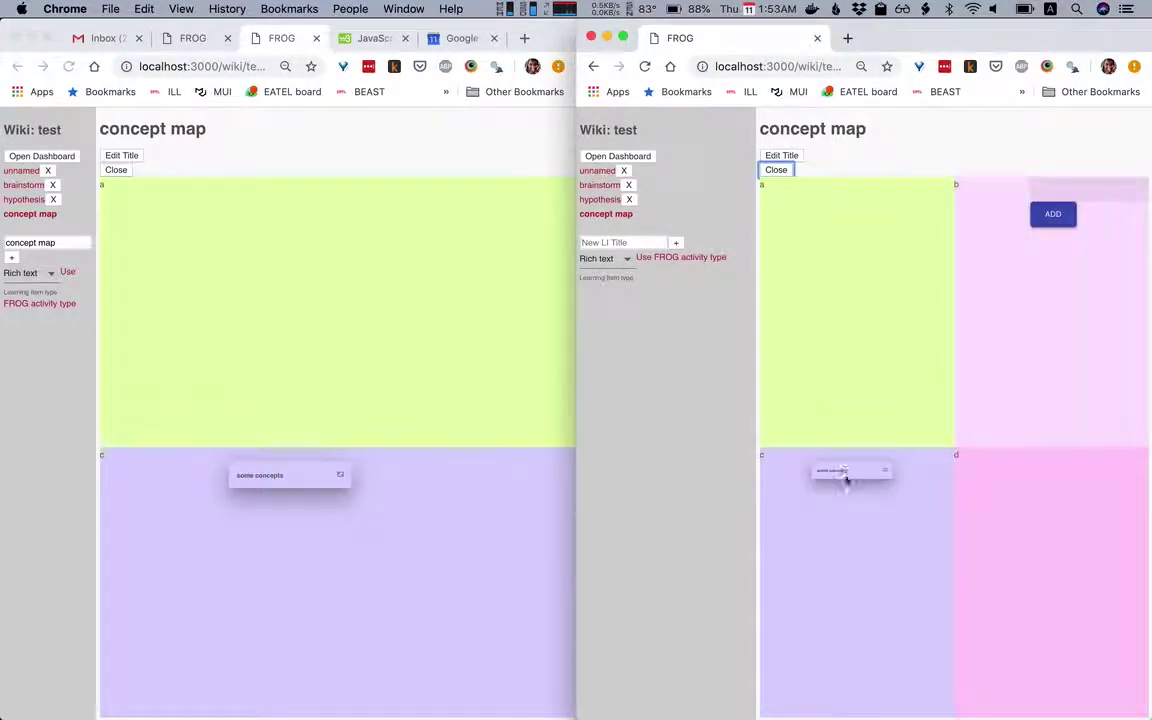
pyautogui.moveTo(849, 476); pyautogui.dragTo(945, 315)
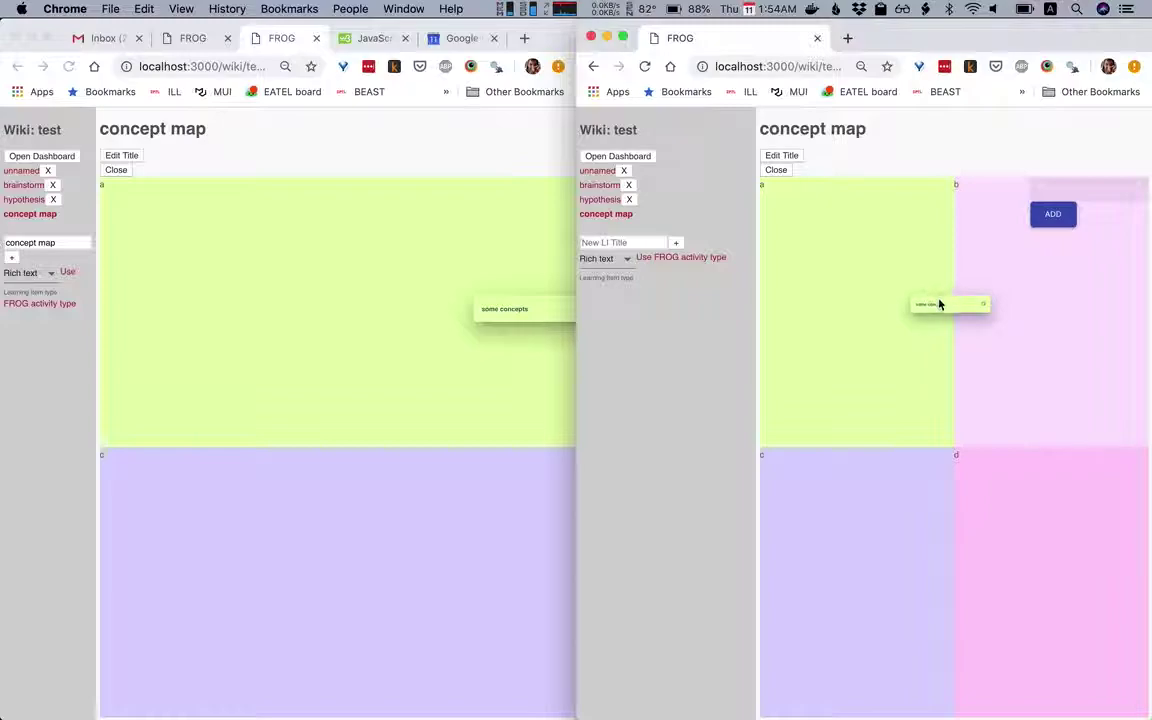
# - Close editing of the concept map and try to move its card and add the item "kjkjk" in view mode
pyautogui.click(777, 171)
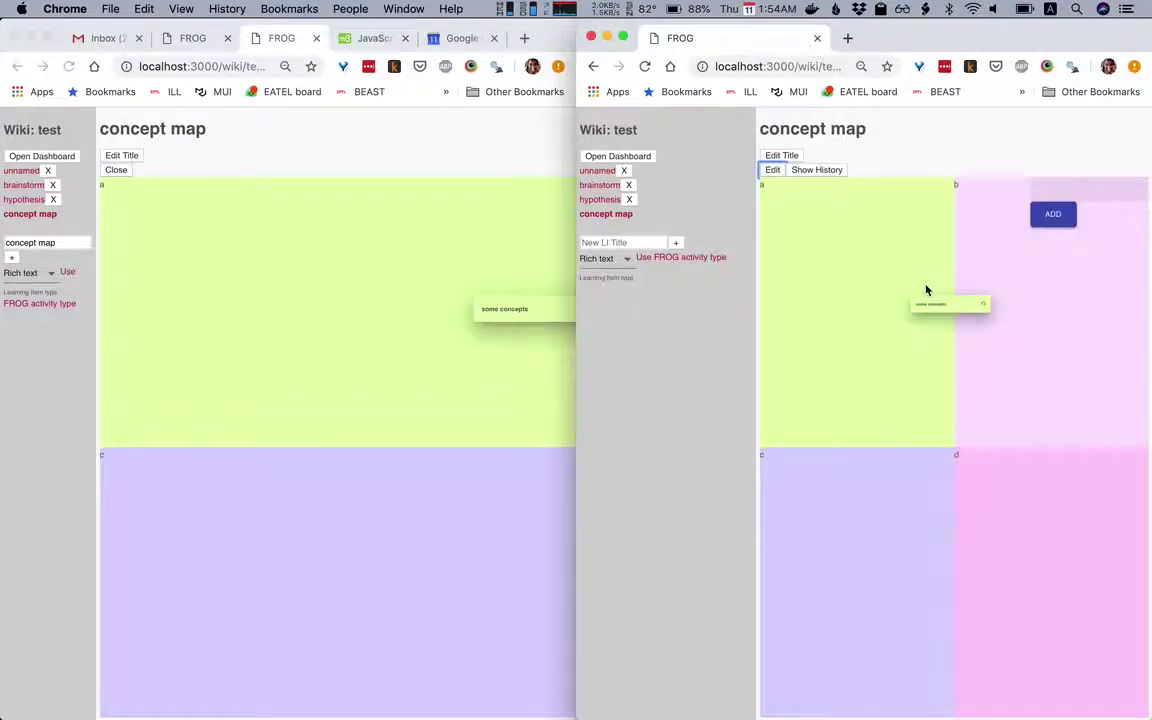
pyautogui.moveTo(920, 302); pyautogui.dragTo(843, 224)
pyautogui.moveTo(918, 301); pyautogui.dragTo(812, 220)
pyautogui.click(1041, 190)
pyautogui.write('kjkjk')
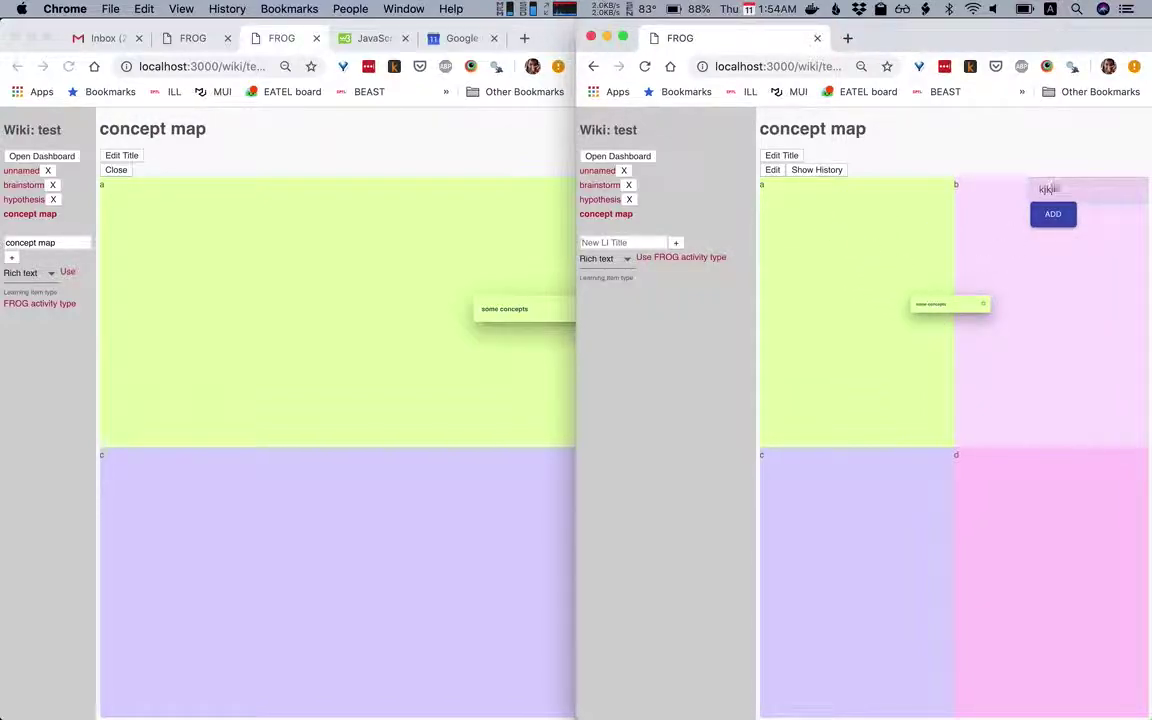
pyautogui.click(1053, 216)
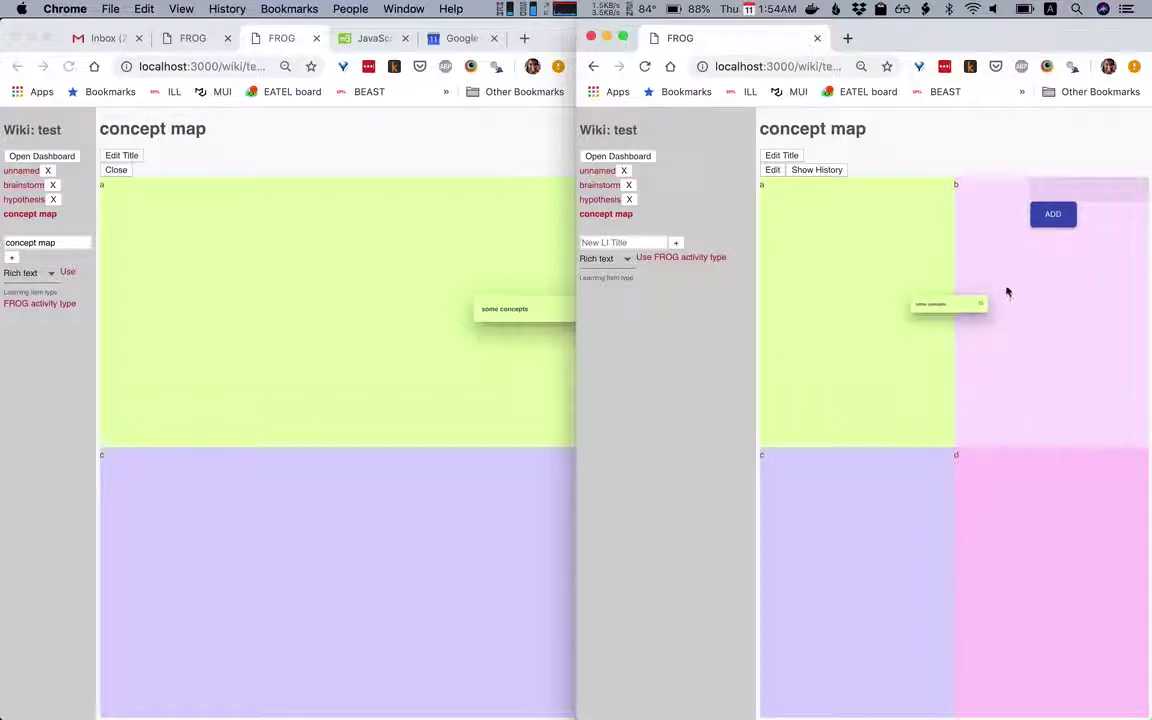
# - Put the concept map back in edit mode, add the item "jkjkj" and move the "some concepts" card fully inside quadrant a
pyautogui.click(776, 171)
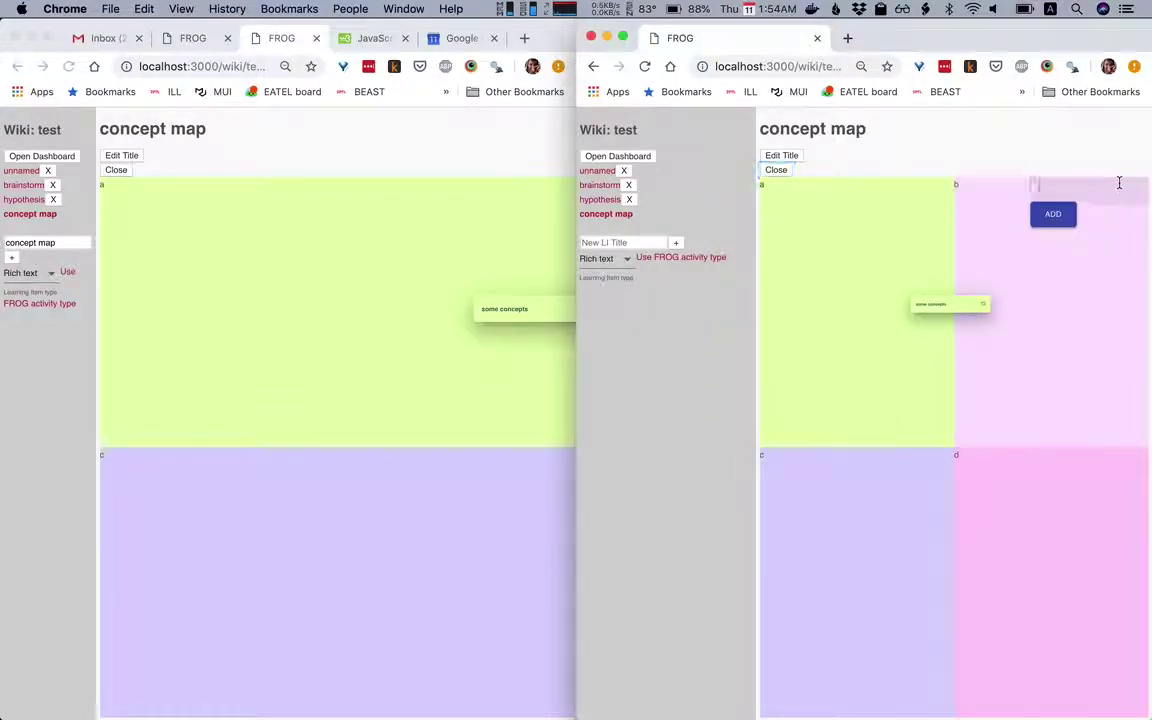
pyautogui.click(1054, 216)
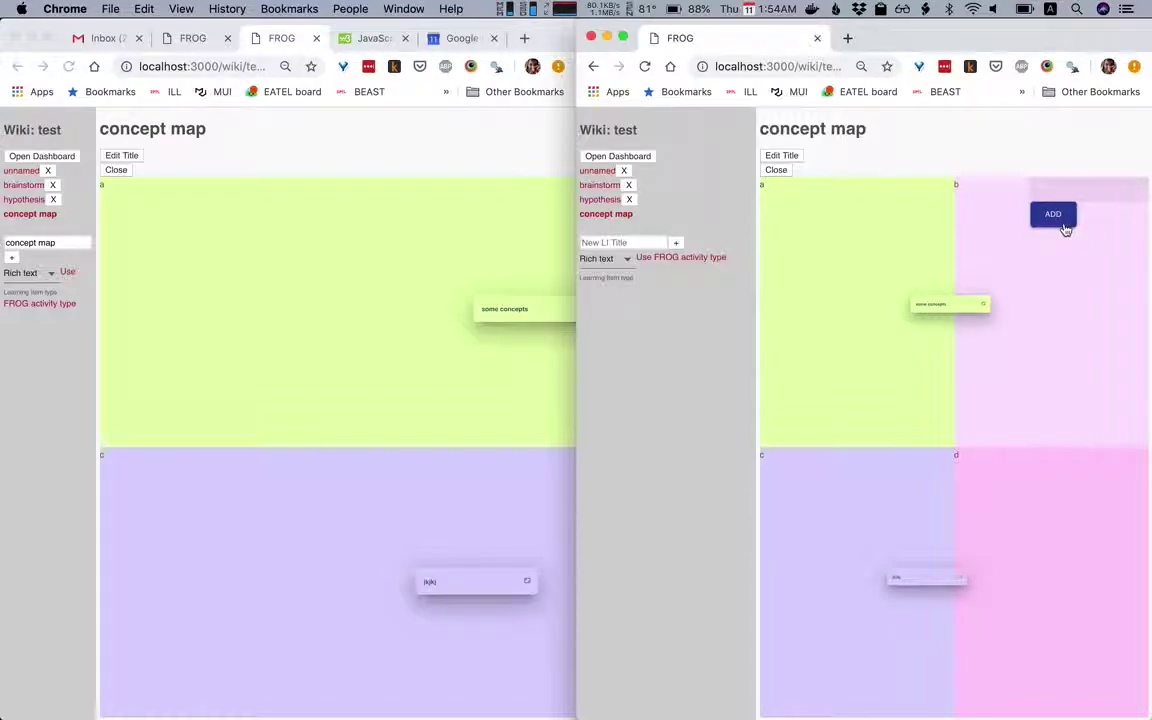
pyautogui.moveTo(985, 303); pyautogui.dragTo(883, 313)
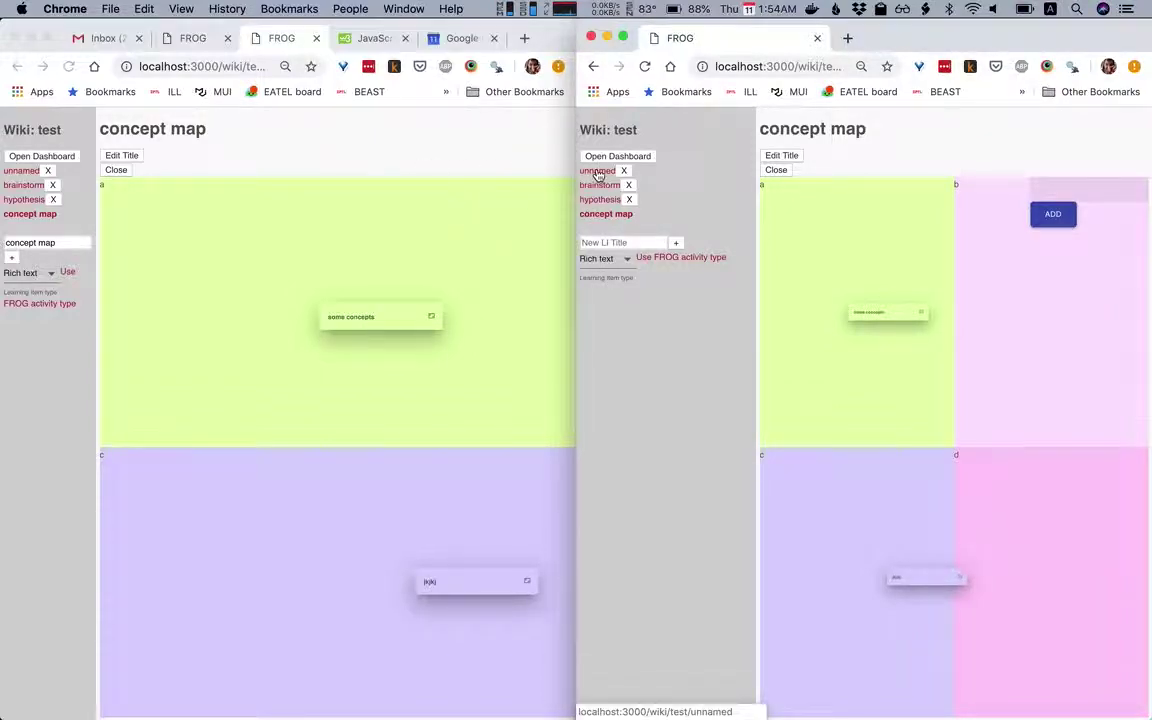
# - Return to the first window at full width and embed the hypothesis page in the unnamed page in edit mode
pyautogui.click(485, 211)
pyautogui.press('super+alt+f')
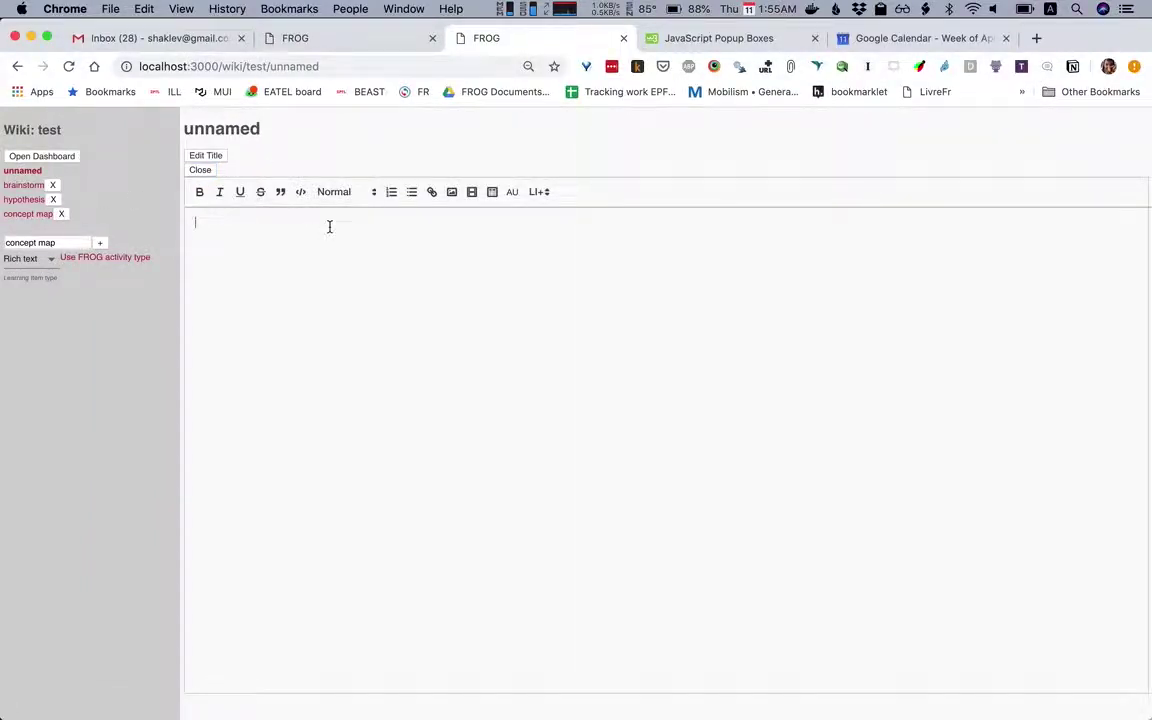
pyautogui.write('#')
pyautogui.press('Down')
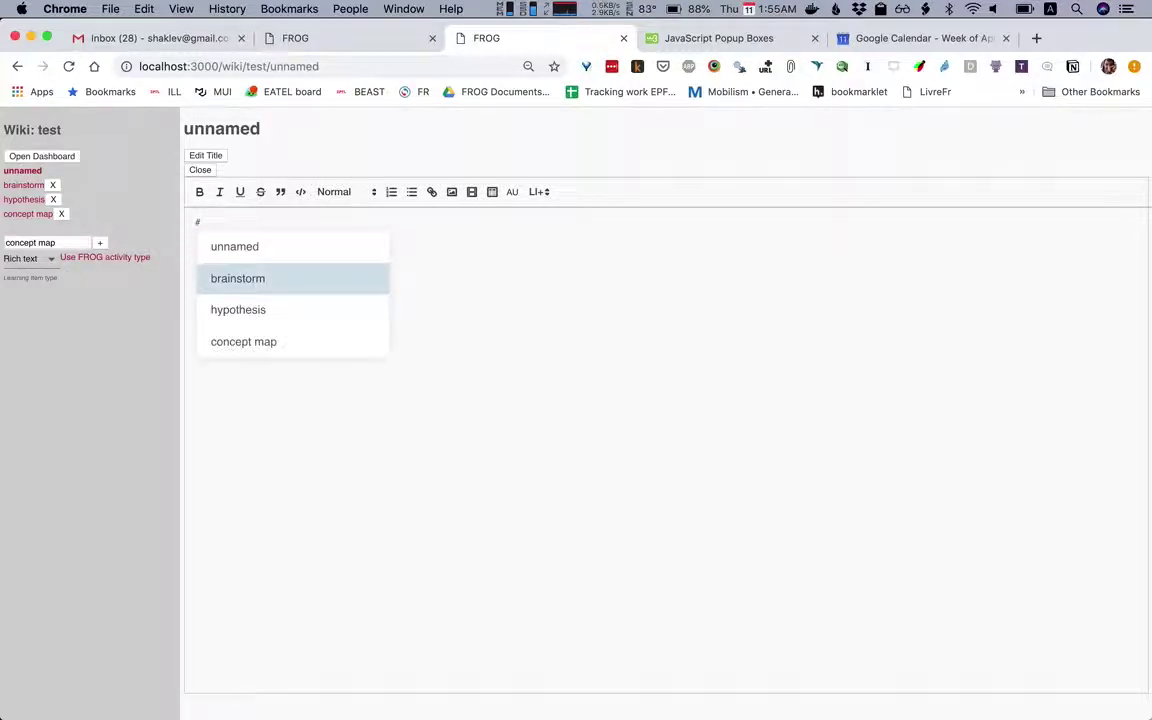
pyautogui.press('Down')
pyautogui.press('Return')
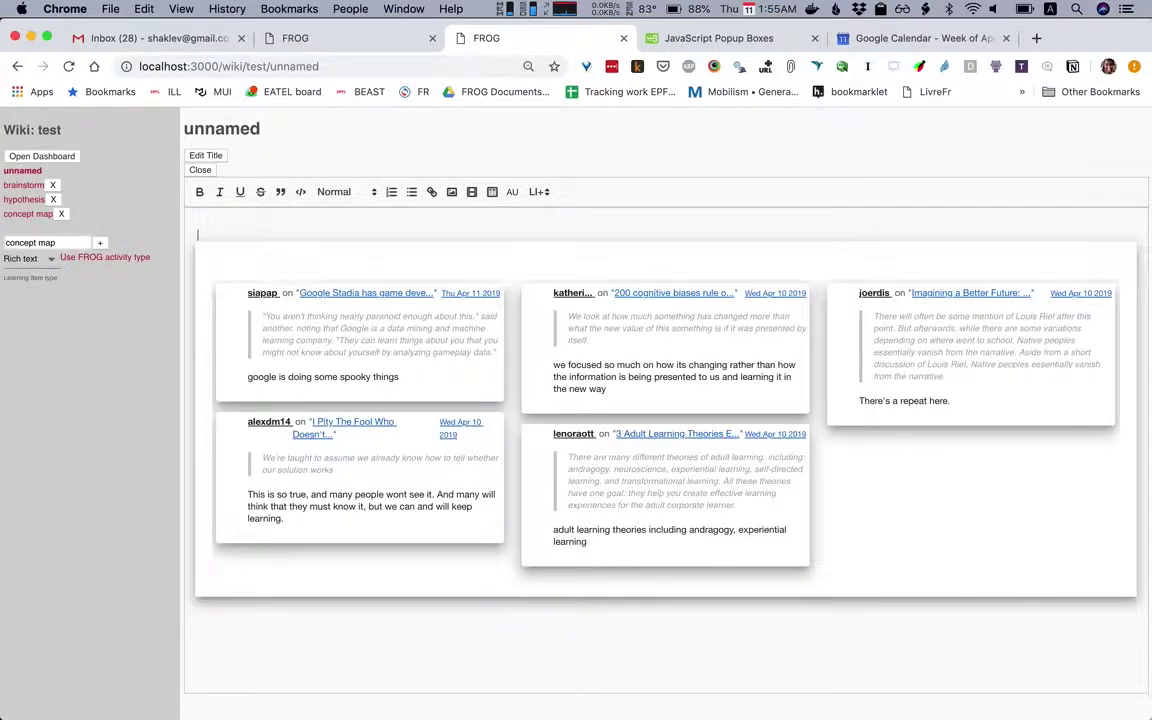
# - Embed the concept map page below the hypothesis gallery in the unnamed page
pyautogui.moveTo(334, 249)
pyautogui.press('Return')
pyautogui.write('#')
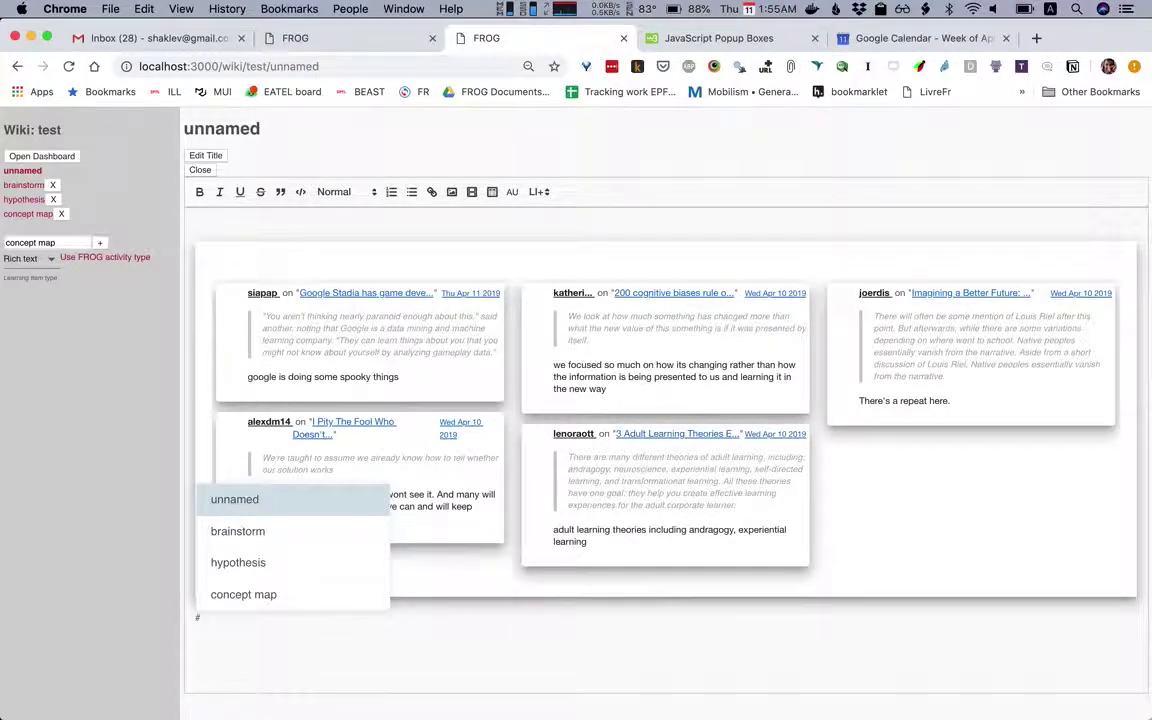
pyautogui.press('Down')
pyautogui.press('Down')
pyautogui.press('Down')
pyautogui.press('Return')
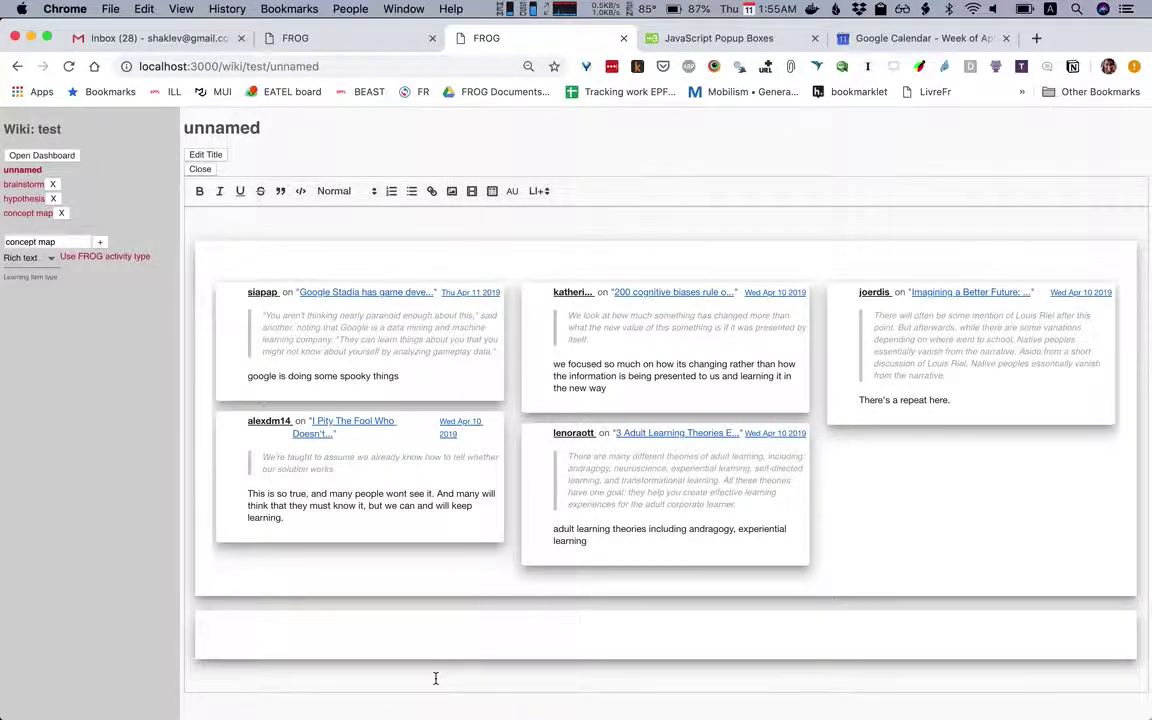
# - Switch the embedded concept map to its compact thumbnail view
pyautogui.moveTo(609, 635)
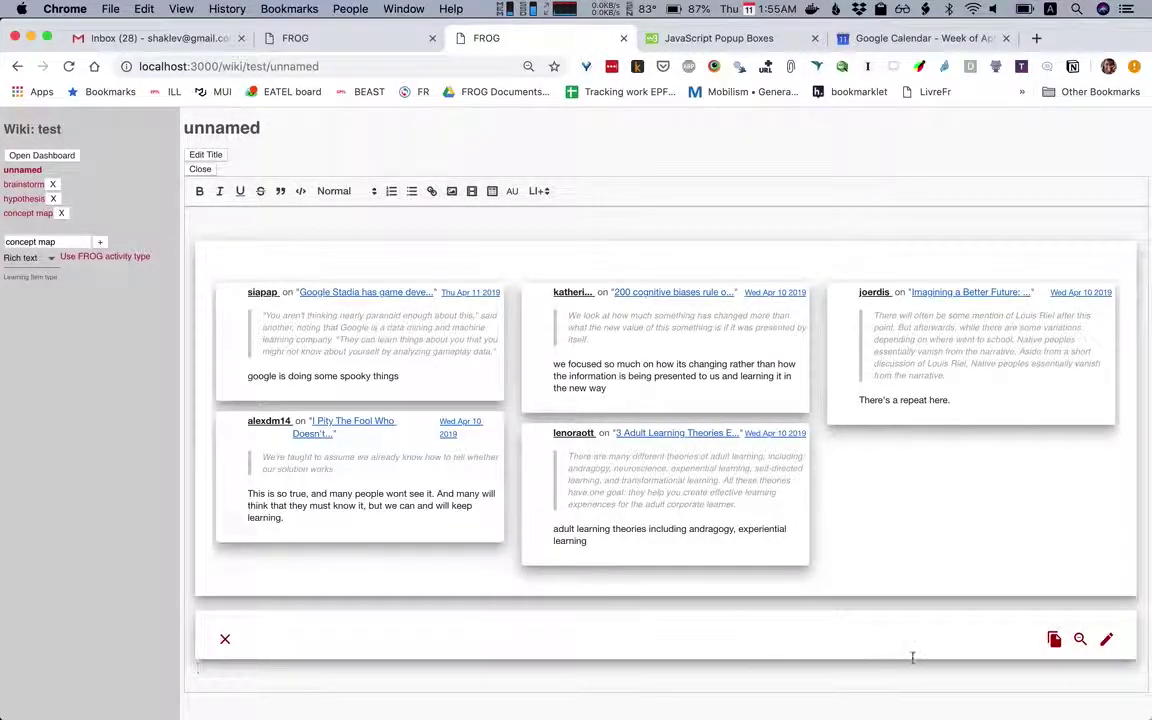
pyautogui.click(1080, 639)
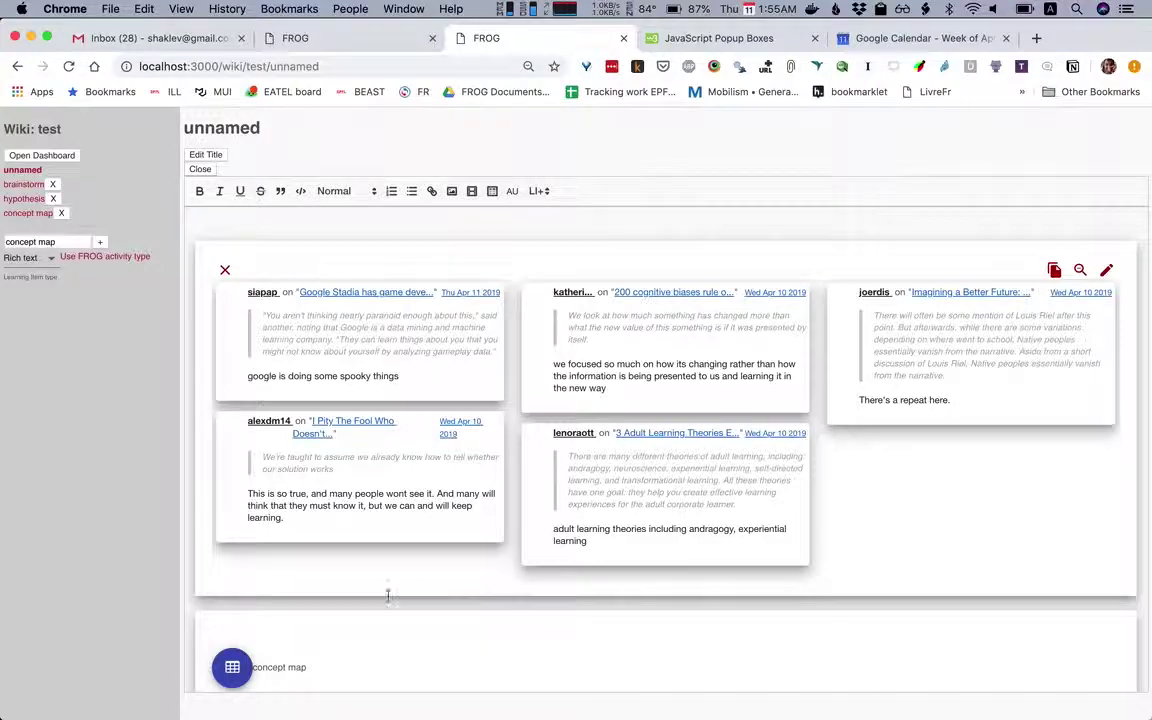
pyautogui.scroll(-1, 388, 600)
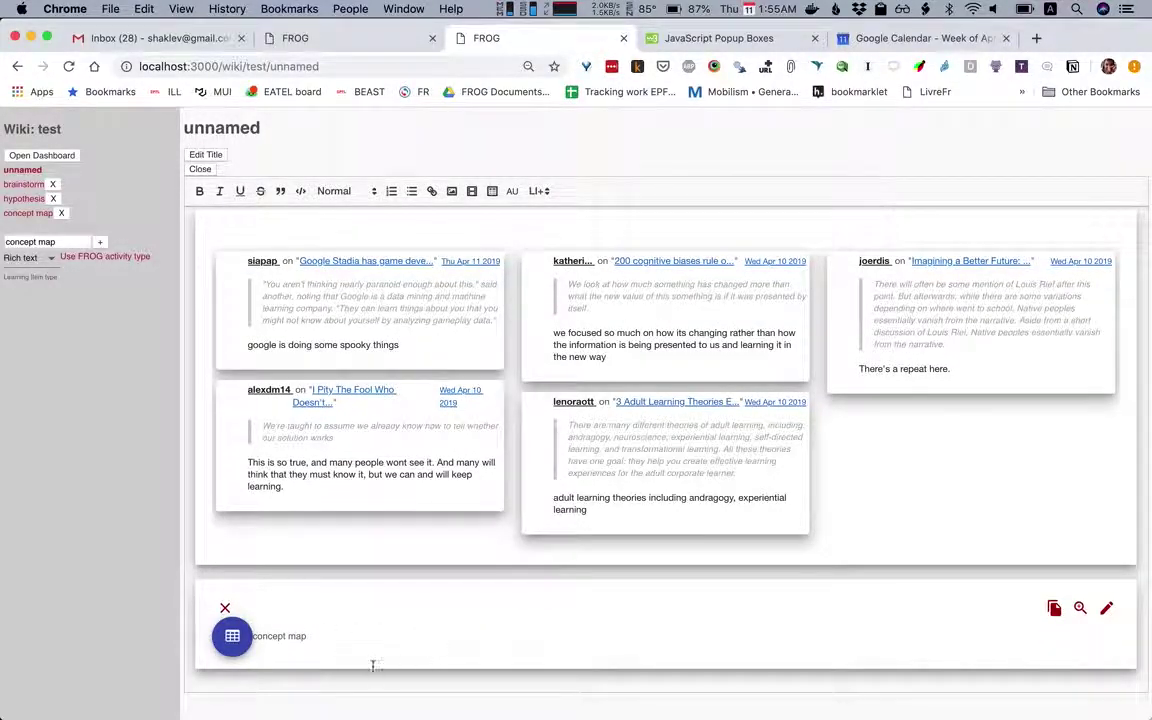